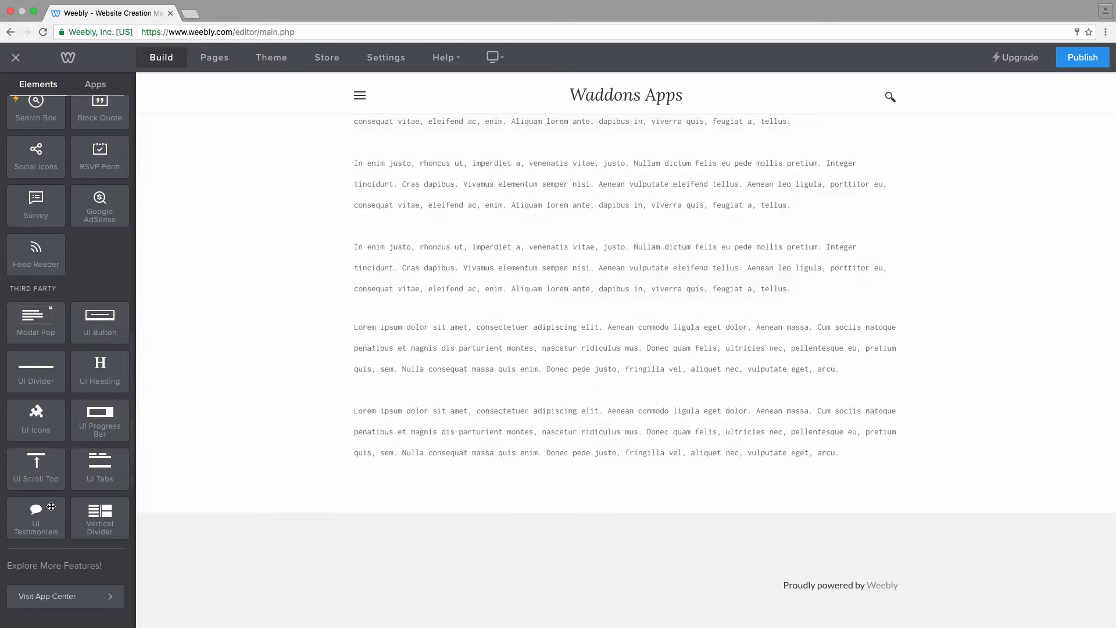
# Add a UI Testimonials element below the last paragraph of the page and open its settings.
pyautogui.moveTo(46, 506); pyautogui.dragTo(618, 456)
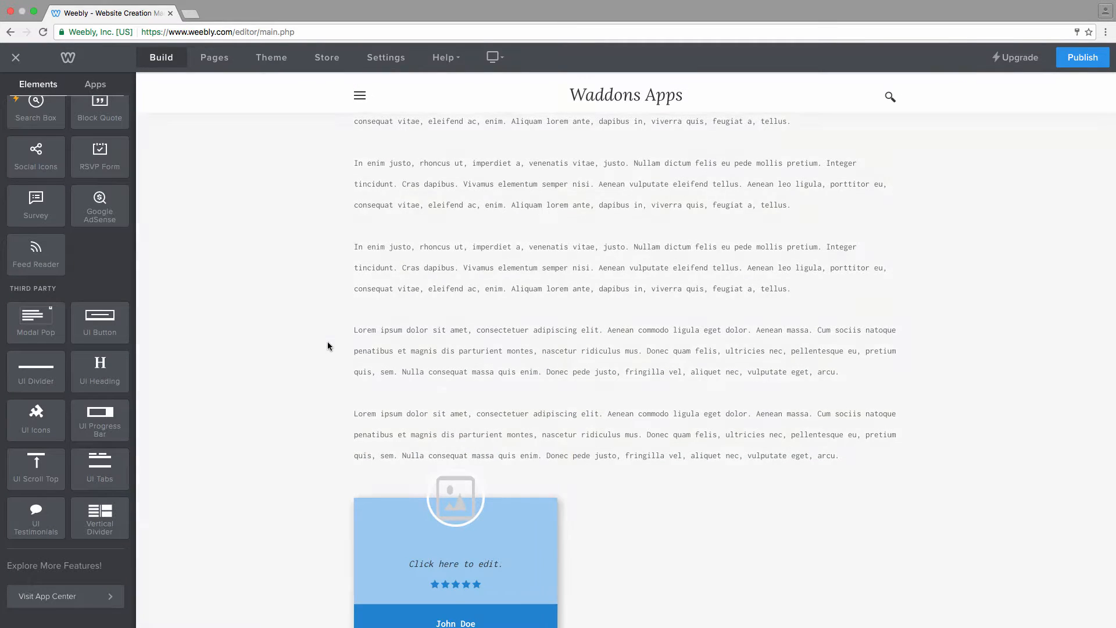
pyautogui.scroll(-3, 327, 343)
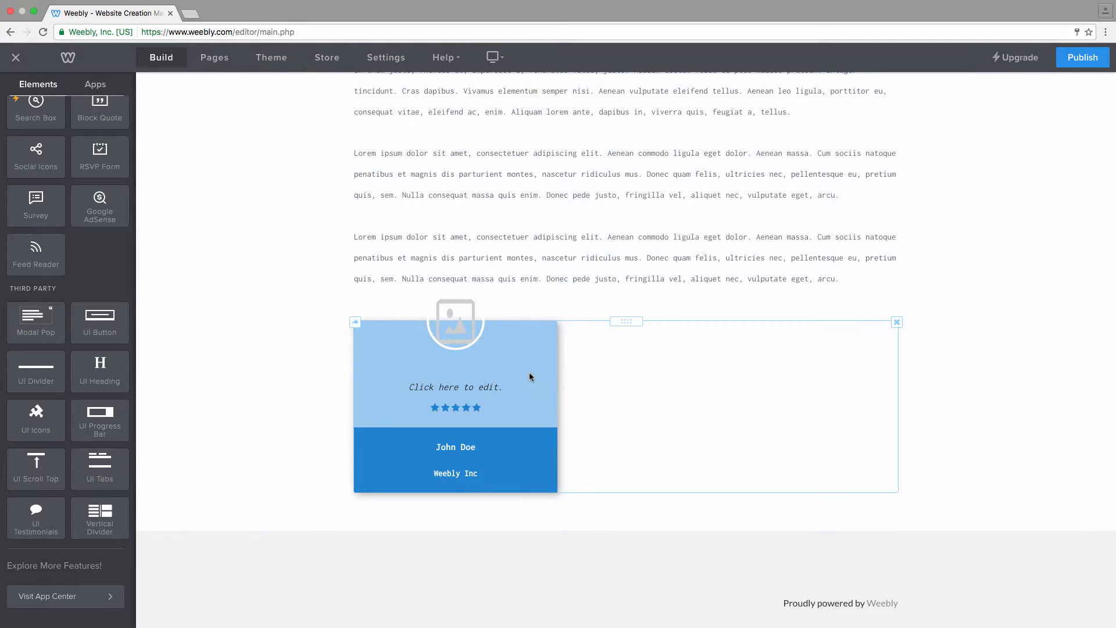
pyautogui.click(530, 376)
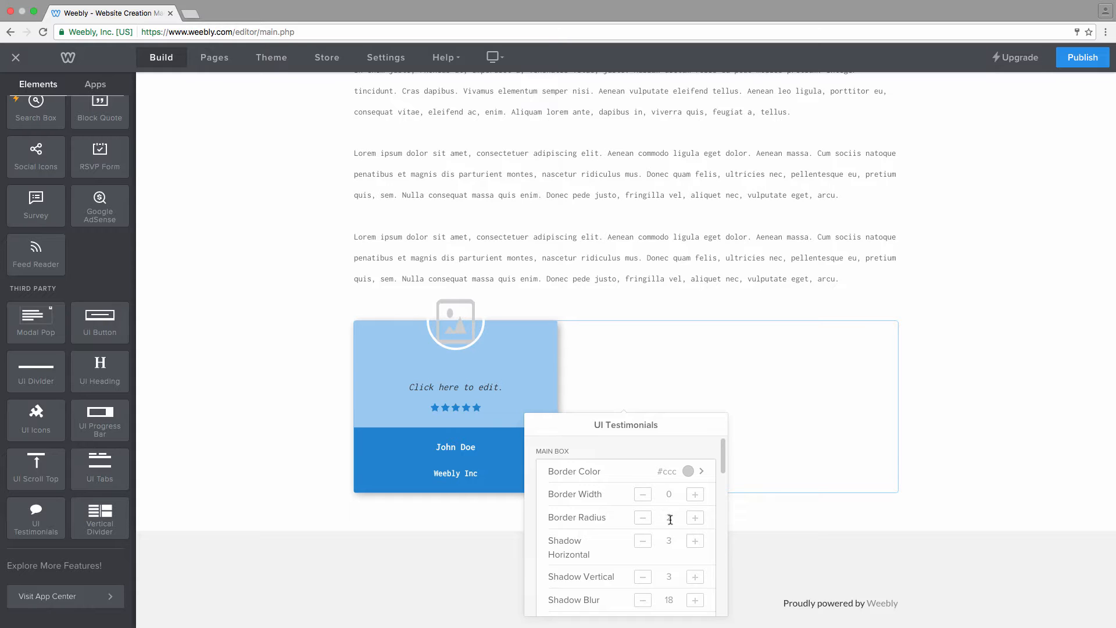
# Try the Inside Box image display for the testimonial and switch it back to Outside Box.
pyautogui.scroll(-1, 595, 521)
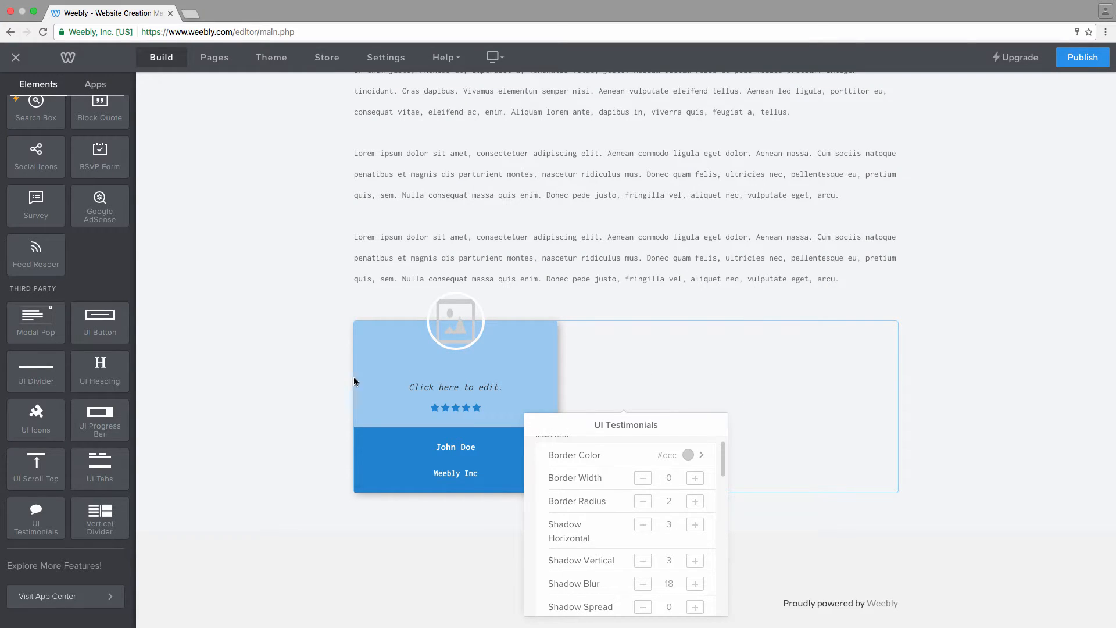
pyautogui.scroll(-1, 559, 526)
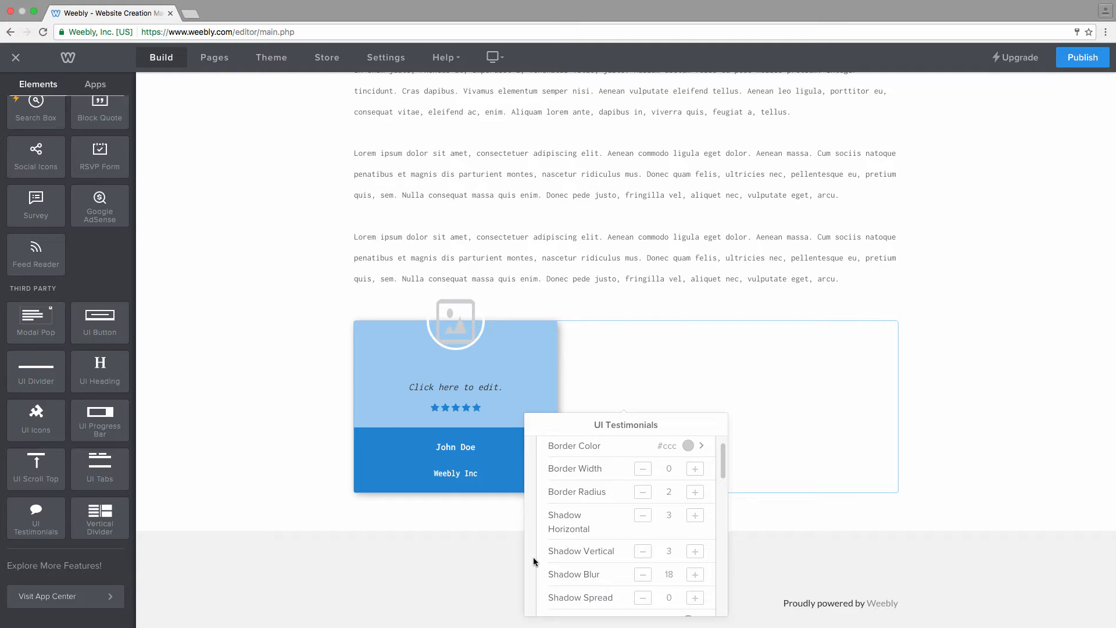
pyautogui.scroll(-3, 533, 561)
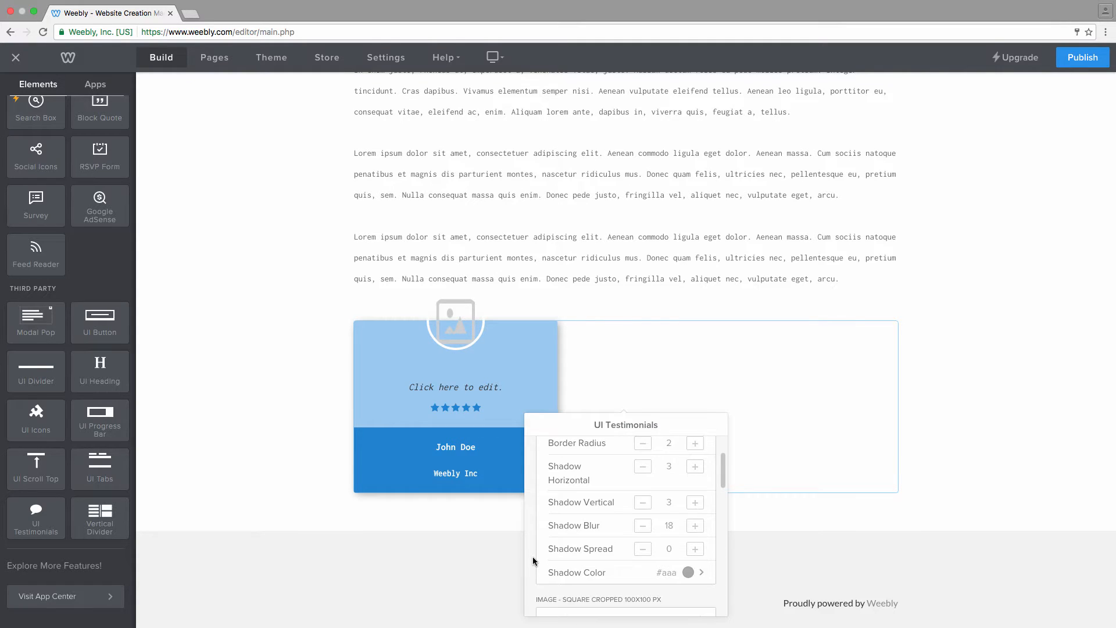
pyautogui.scroll(-1, 533, 556)
pyautogui.scroll(-1, 533, 557)
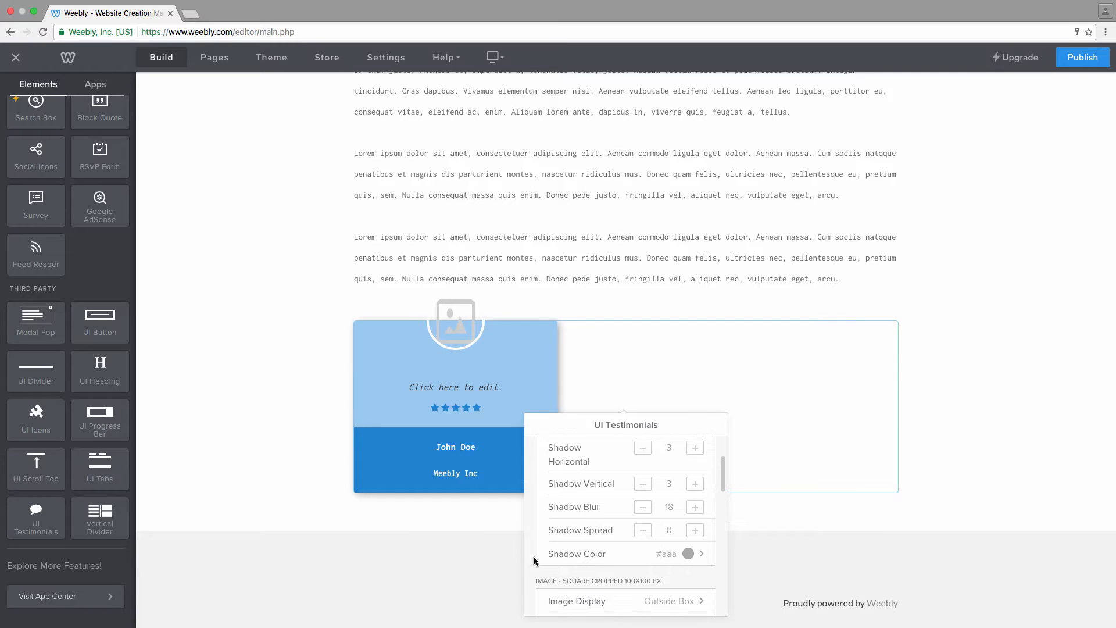
pyautogui.scroll(-4, 535, 556)
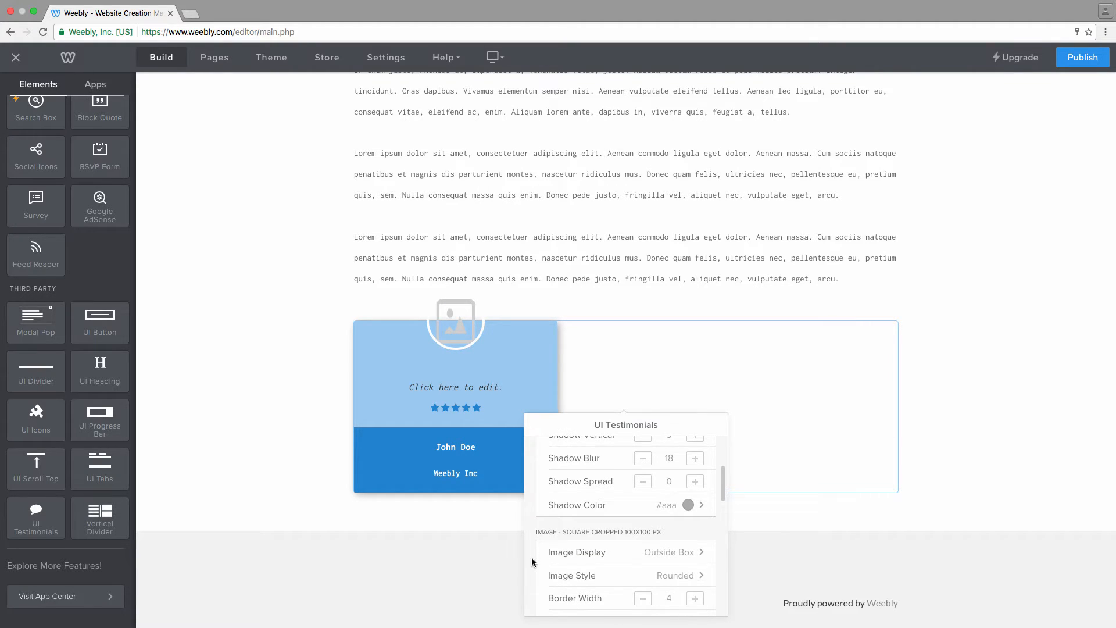
pyautogui.click(647, 554)
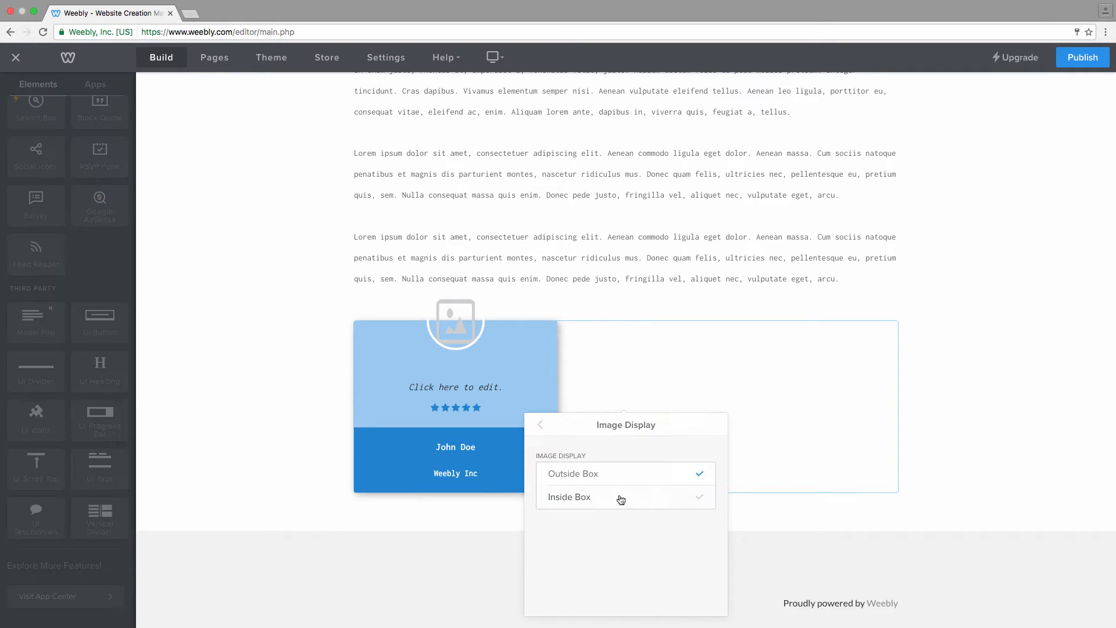
pyautogui.click(621, 497)
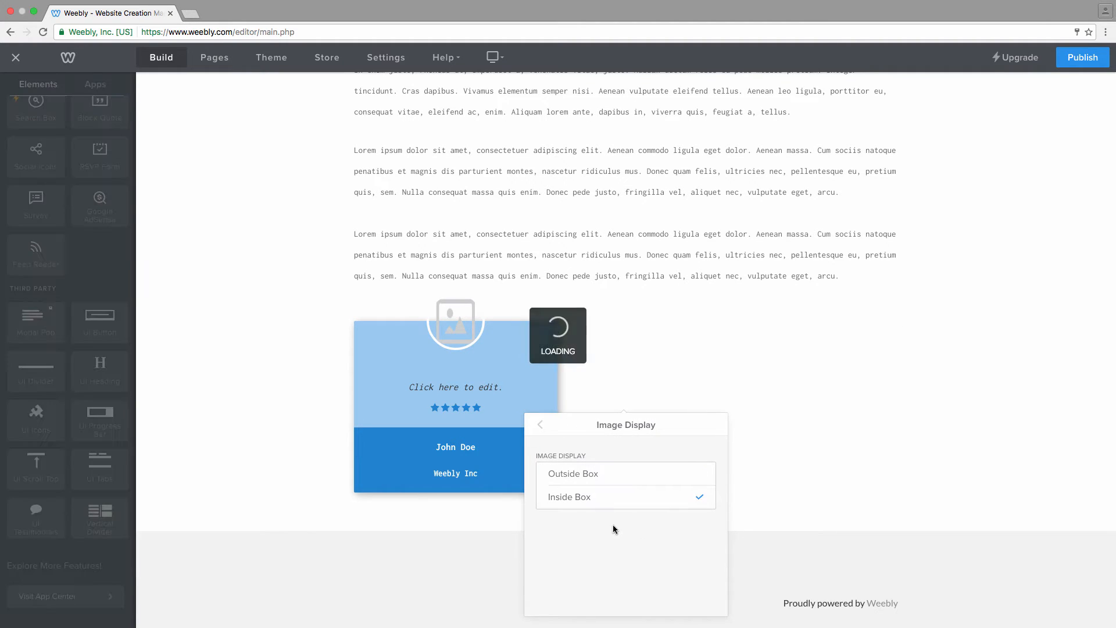
pyautogui.click(604, 476)
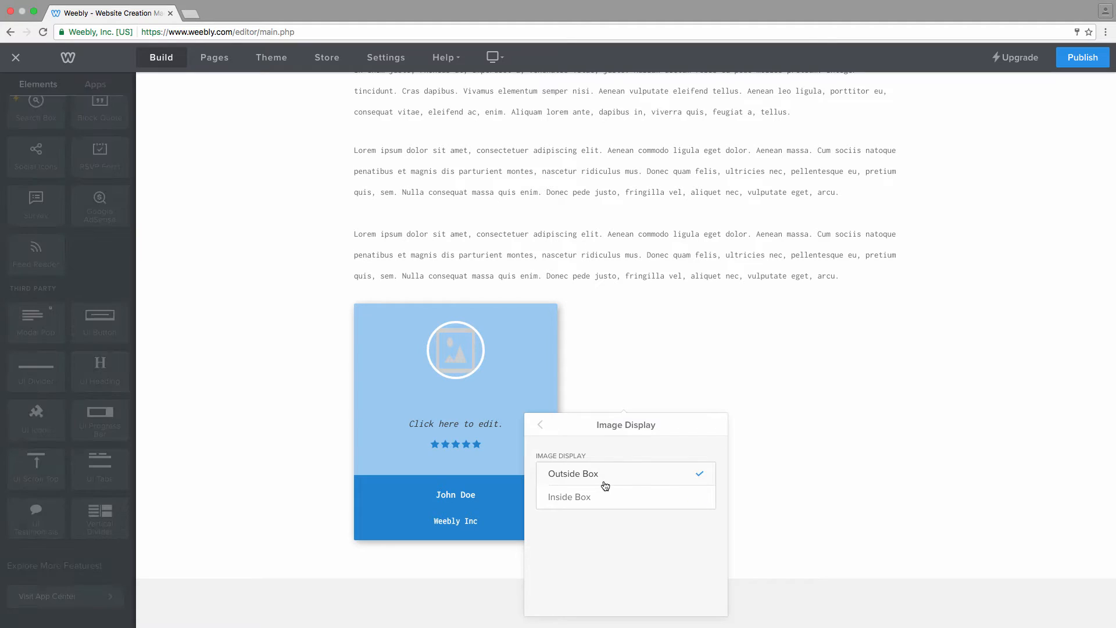
pyautogui.click(540, 425)
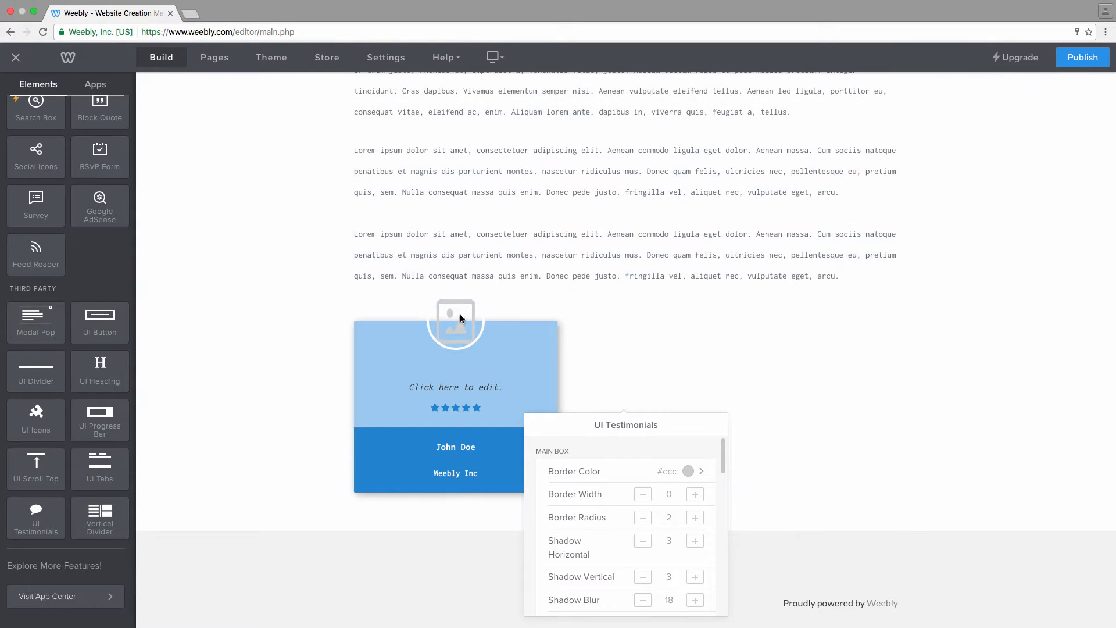
# Upload a photo from the computer's Downloads folder into the testimonial's image placeholder.
pyautogui.click(456, 323)
pyautogui.click(456, 327)
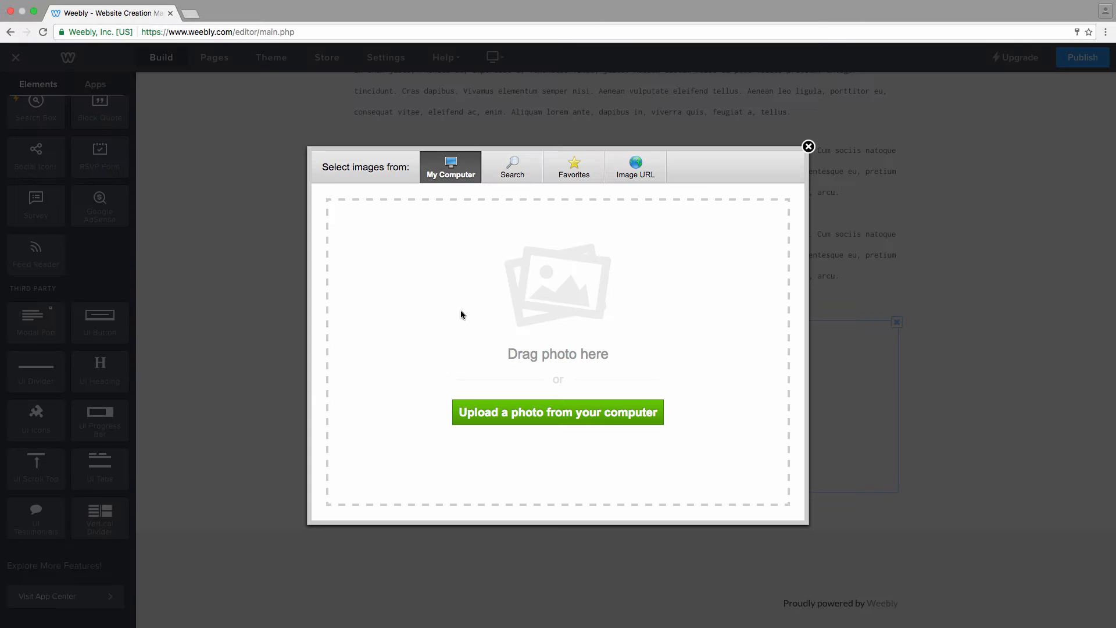
pyautogui.click(534, 413)
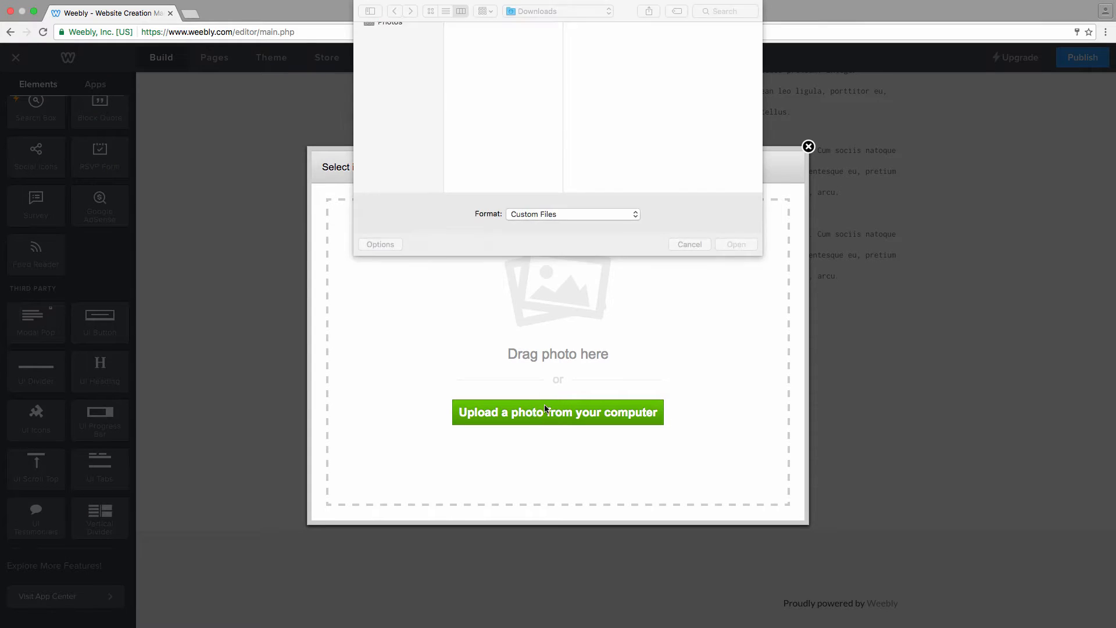
pyautogui.doubleClick(514, 30)
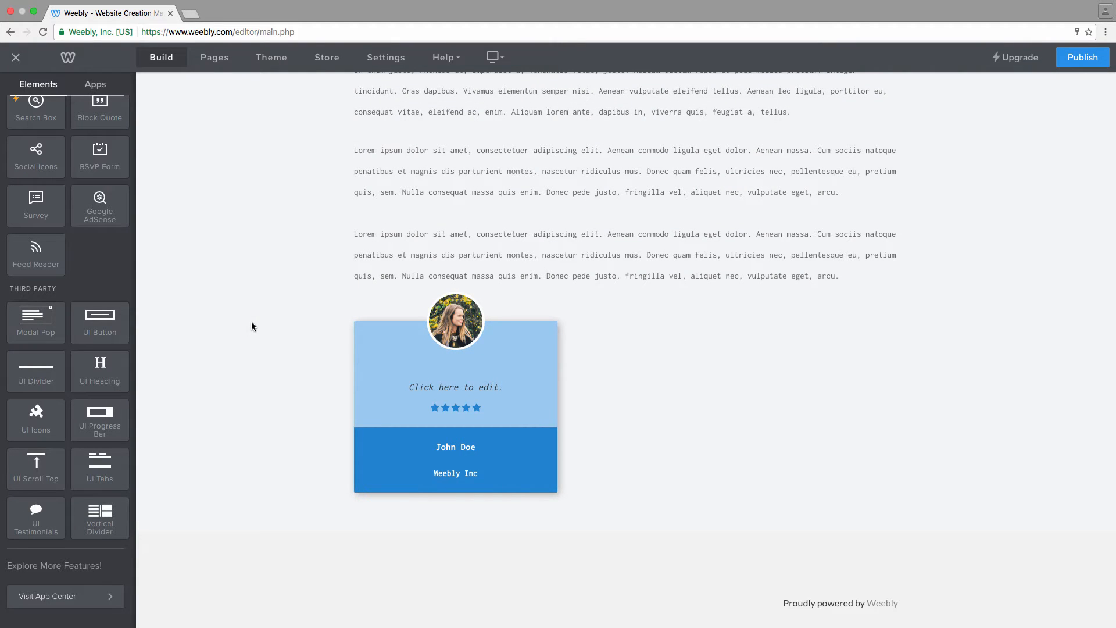
# Reopen the settings of the testimonial element at the end of the page.
pyautogui.scroll(10, 516, 395)
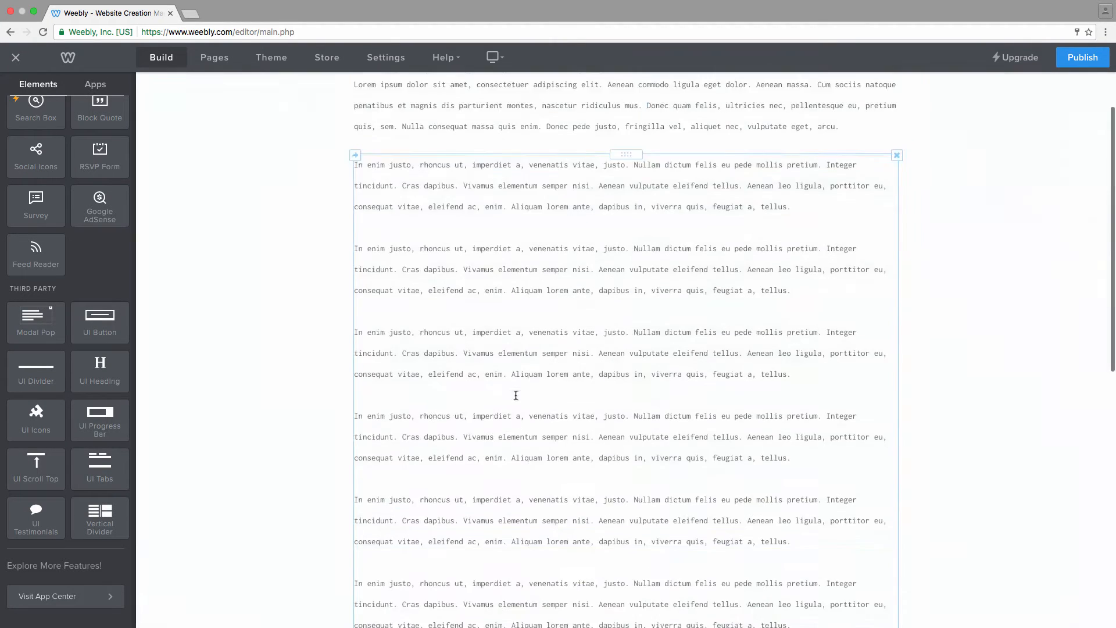
pyautogui.scroll(-15, 430, 343)
pyautogui.click(531, 340)
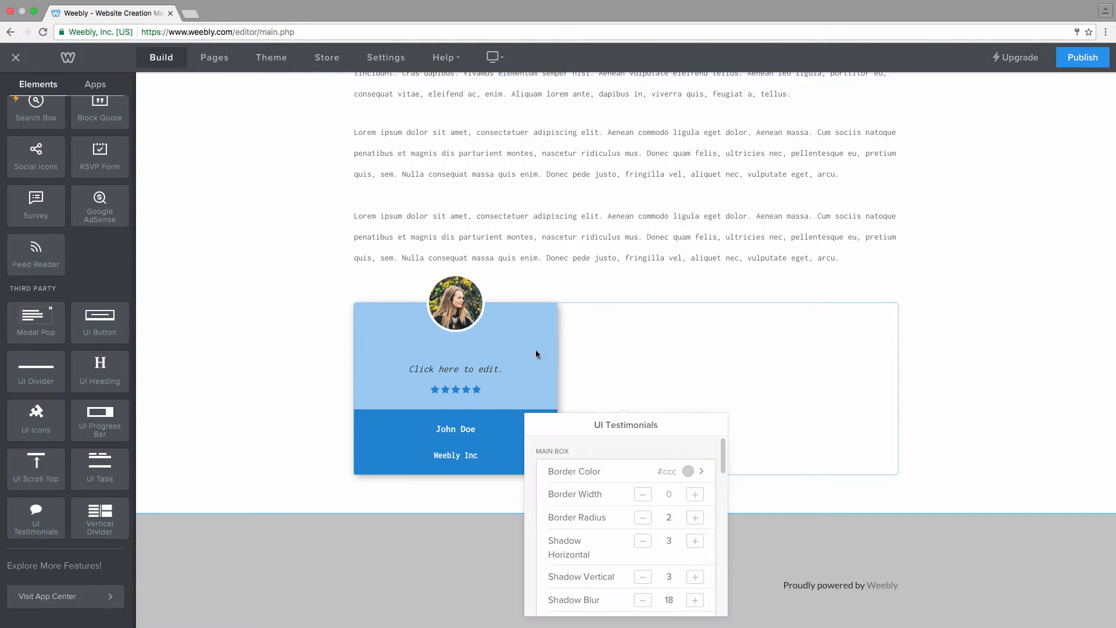
# Try the Squared image style on the testimonial photo and switch it back to Rounded.
pyautogui.scroll(-5, 661, 465)
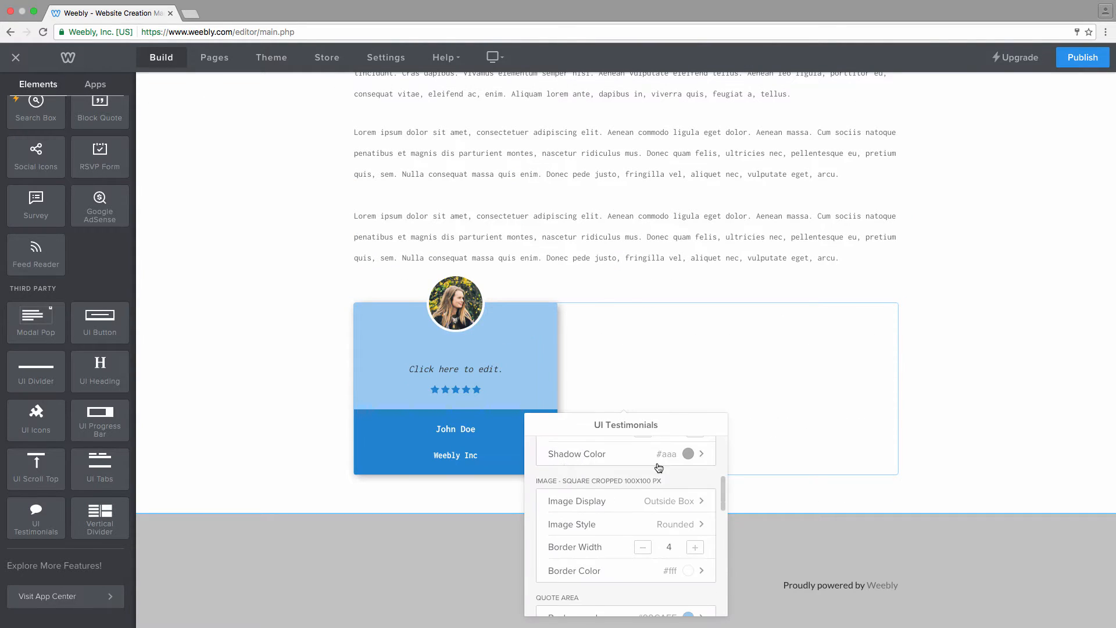
pyautogui.click(675, 524)
pyautogui.click(605, 502)
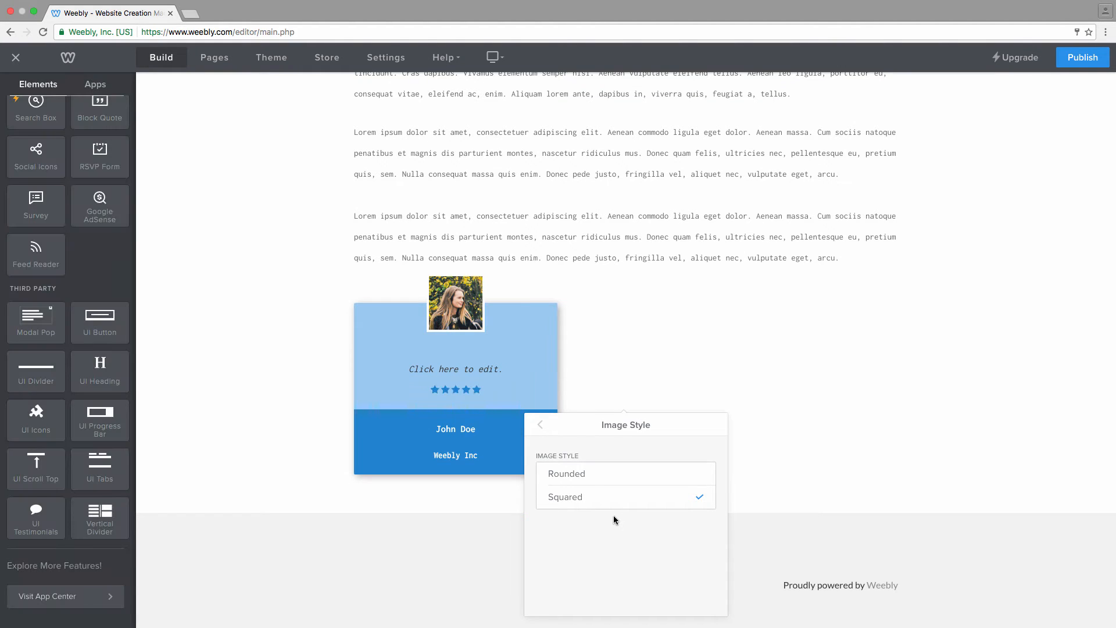
pyautogui.click(572, 473)
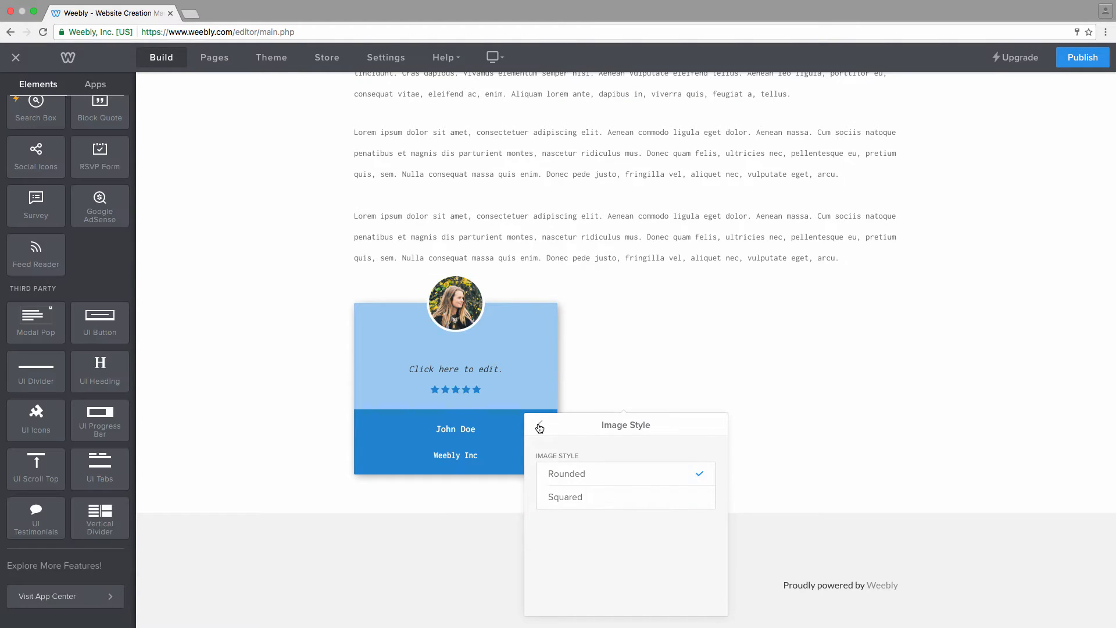
pyautogui.click(539, 428)
# Set the border width of the testimonial's image to 0.
pyautogui.scroll(-3, 649, 518)
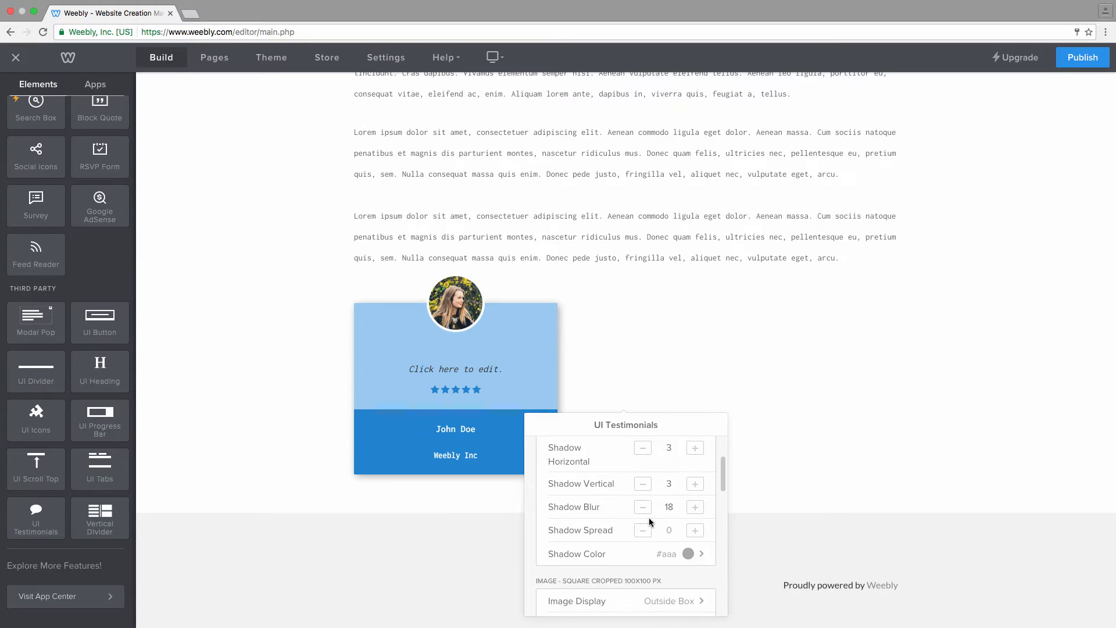
pyautogui.scroll(-4, 649, 517)
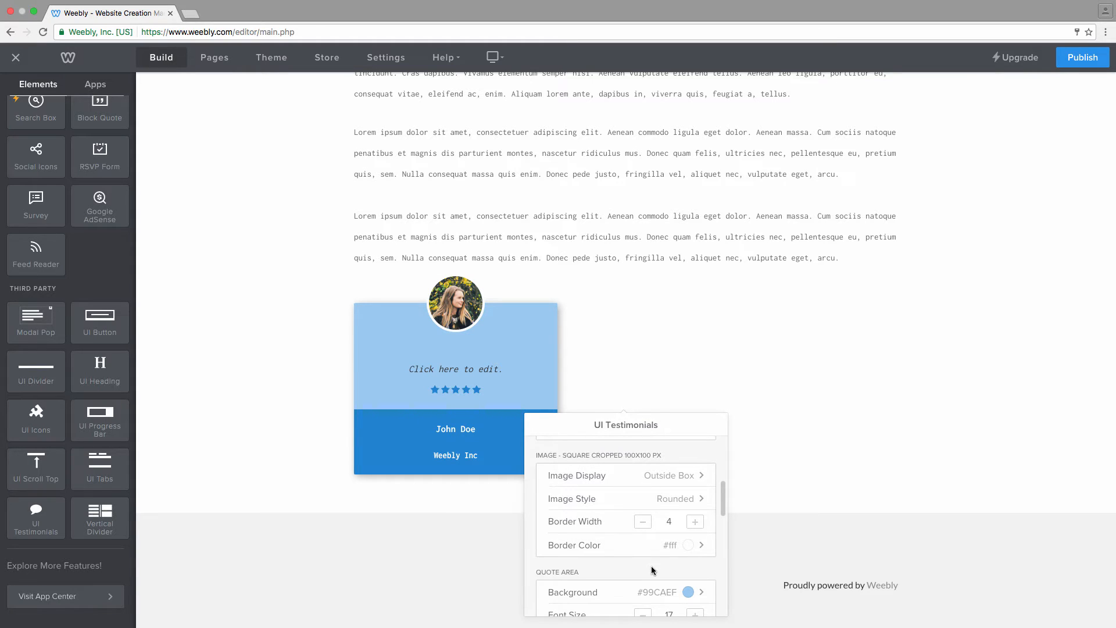
pyautogui.doubleClick(669, 521)
pyautogui.write('0')
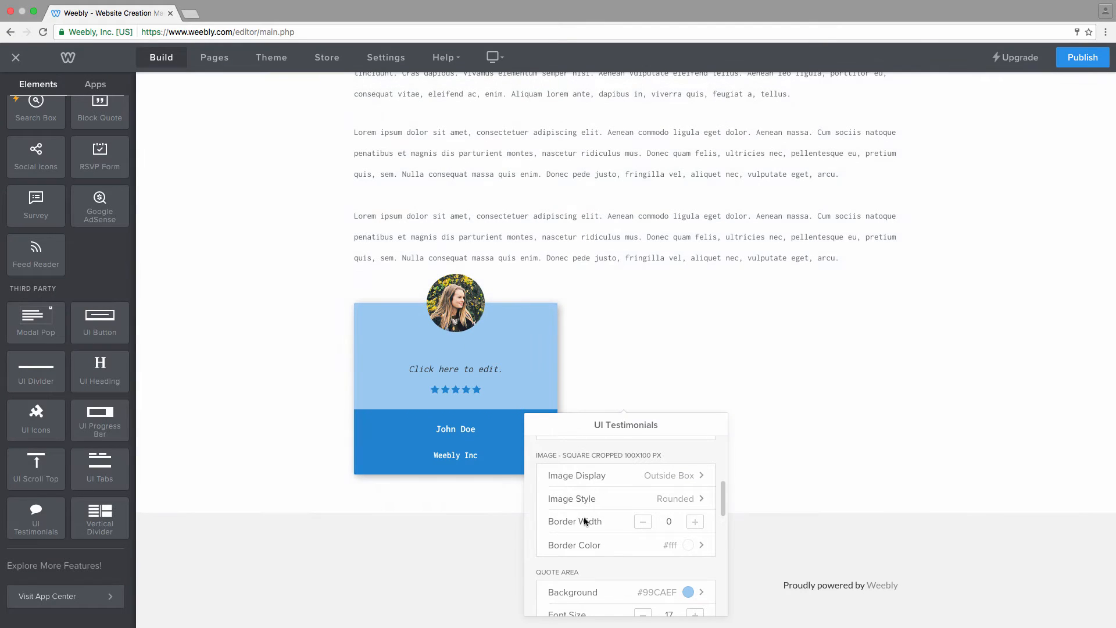
# Examine the testimonial's Quote Area, Star Rating and Quote Info Area styling options.
pyautogui.scroll(-2, 590, 508)
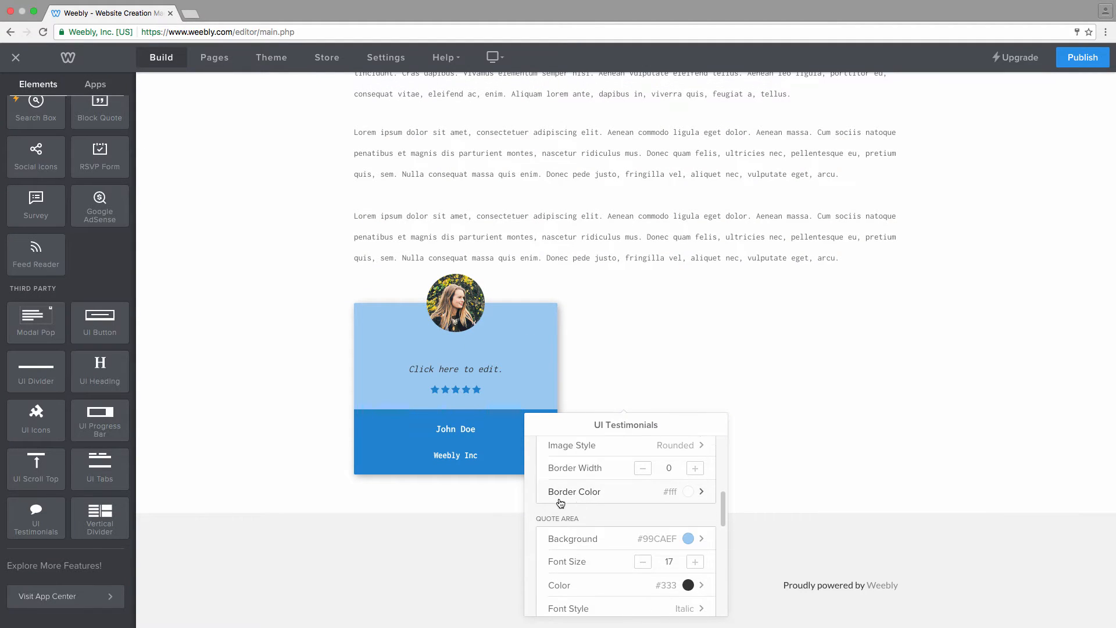
pyautogui.scroll(-1, 531, 513)
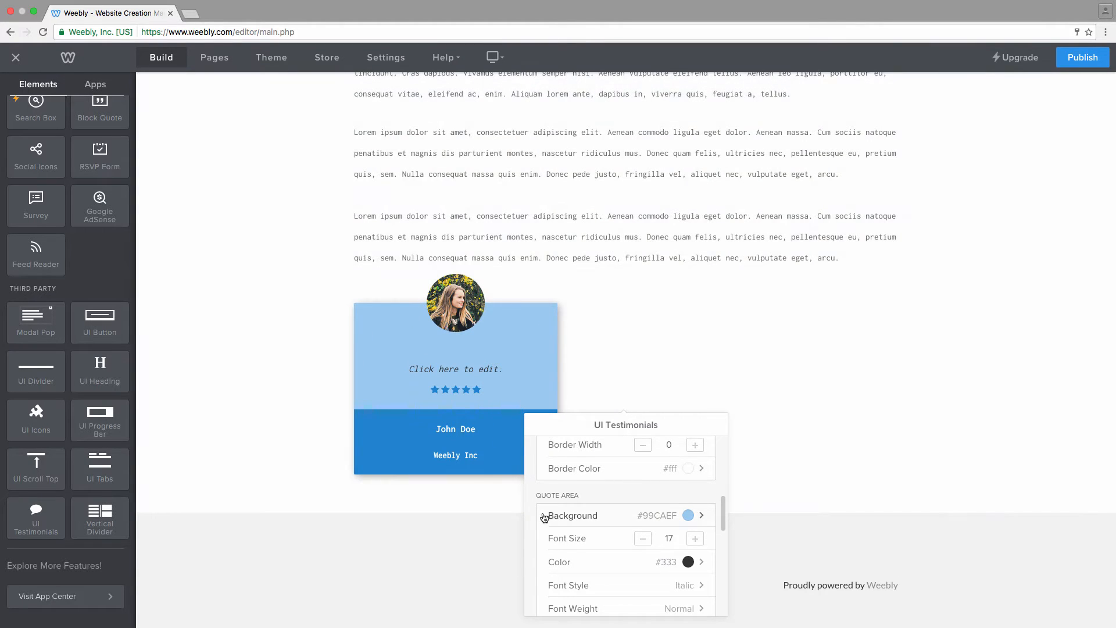
pyautogui.scroll(-1, 531, 524)
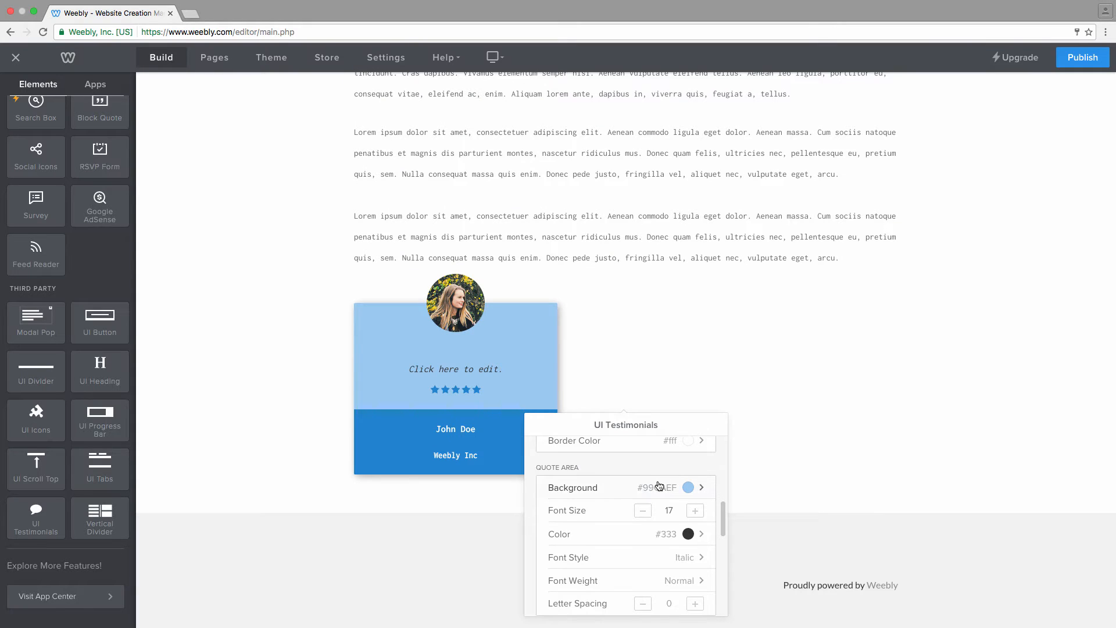
pyautogui.scroll(-1, 524, 510)
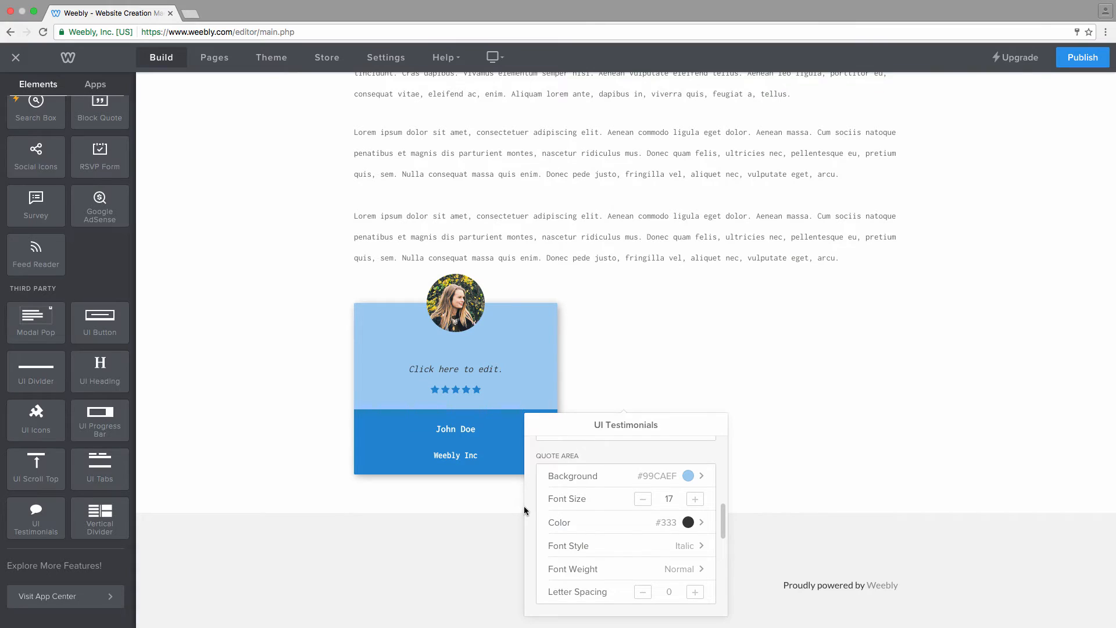
pyautogui.scroll(-1, 525, 508)
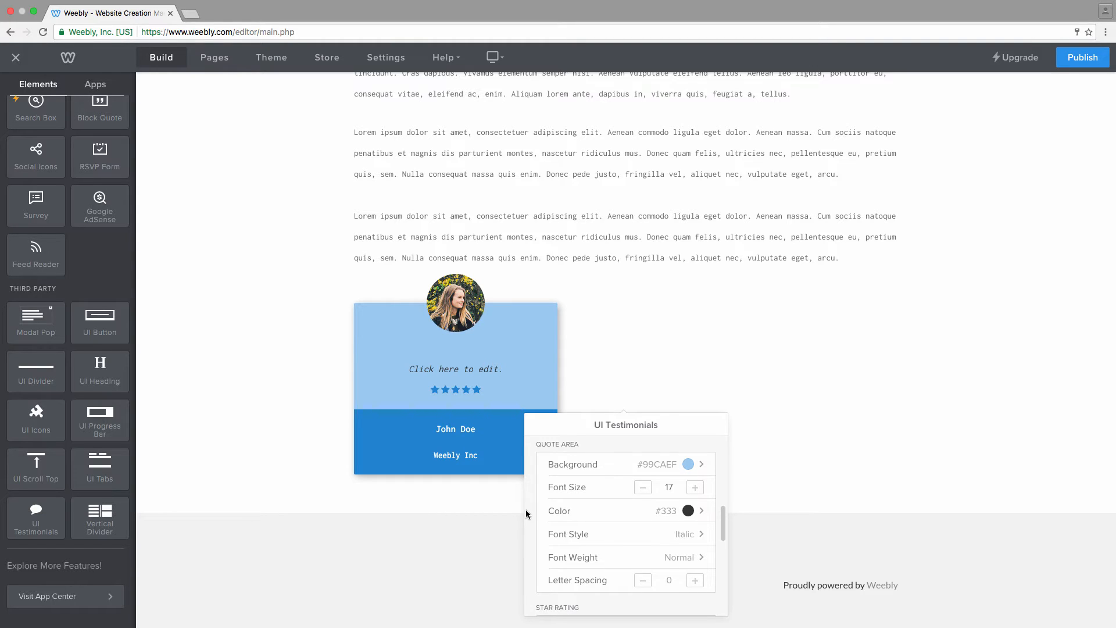
pyautogui.scroll(-1, 526, 510)
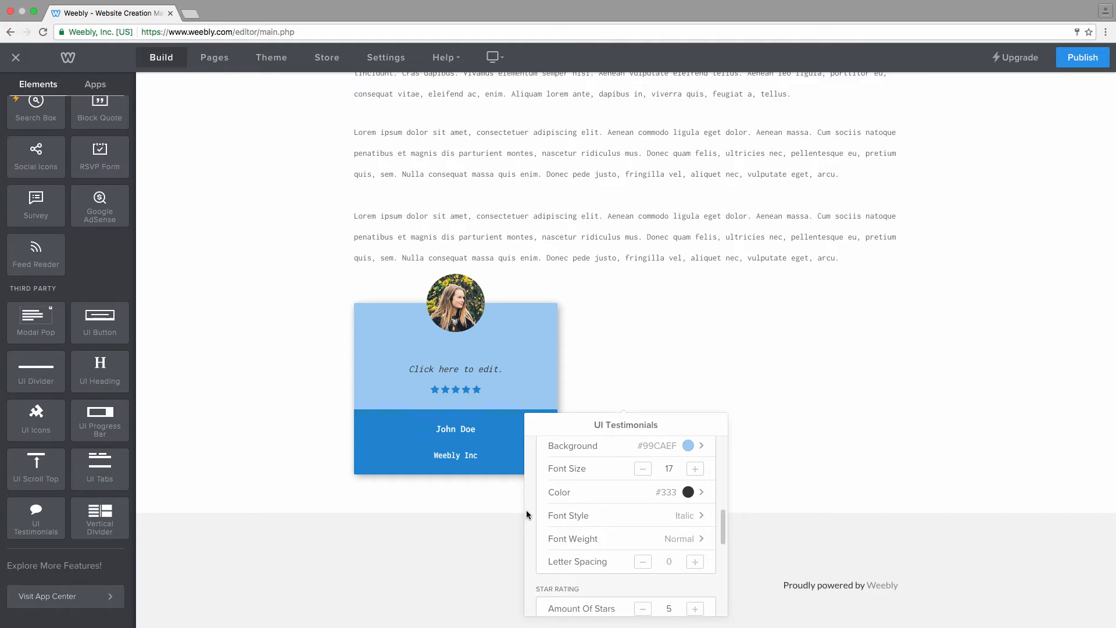
pyautogui.scroll(-1, 526, 511)
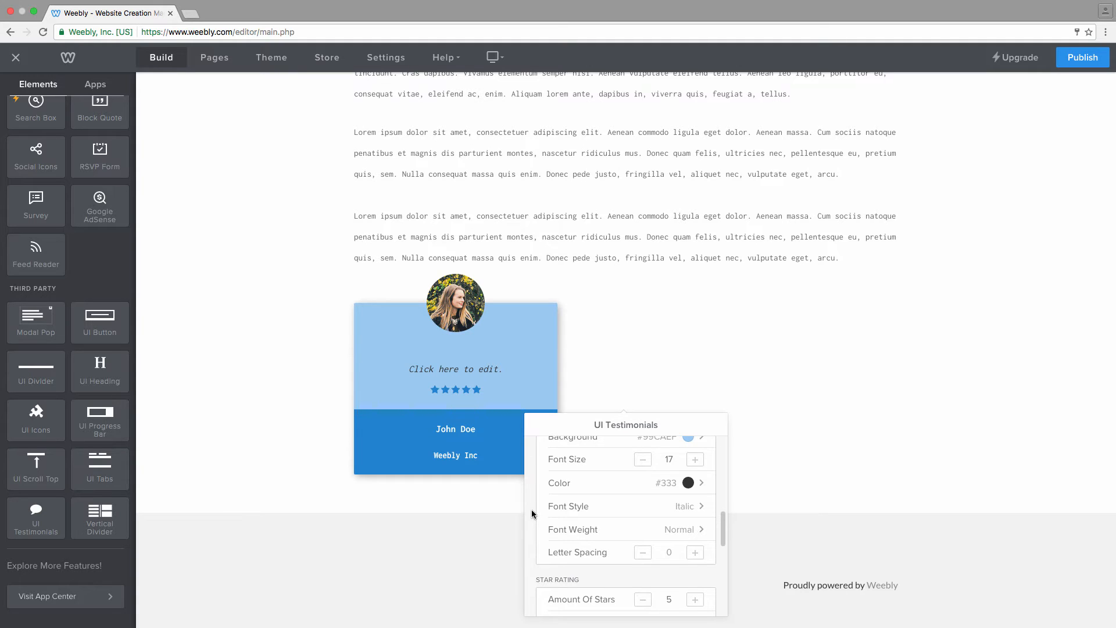
pyautogui.scroll(-2, 531, 510)
pyautogui.scroll(-6, 532, 513)
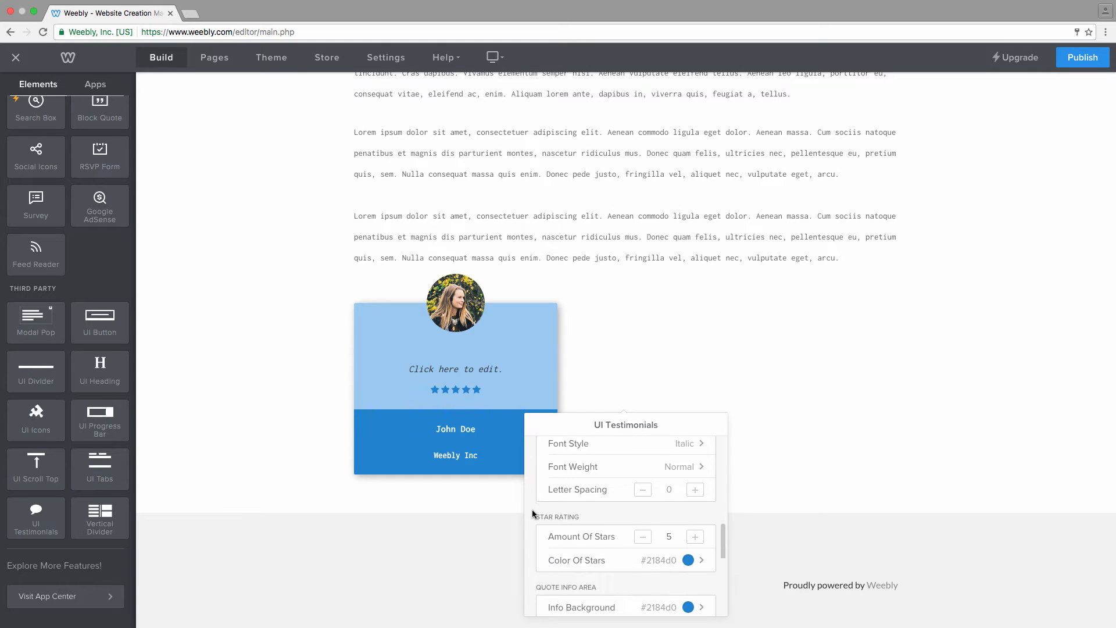
pyautogui.scroll(-3, 532, 511)
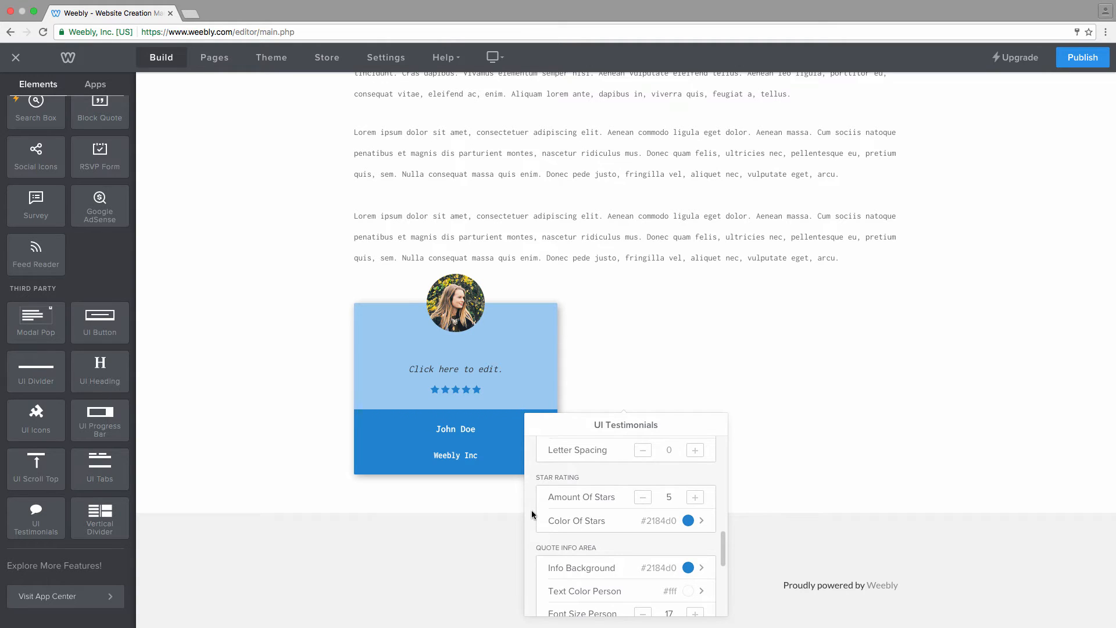
pyautogui.scroll(-4, 531, 514)
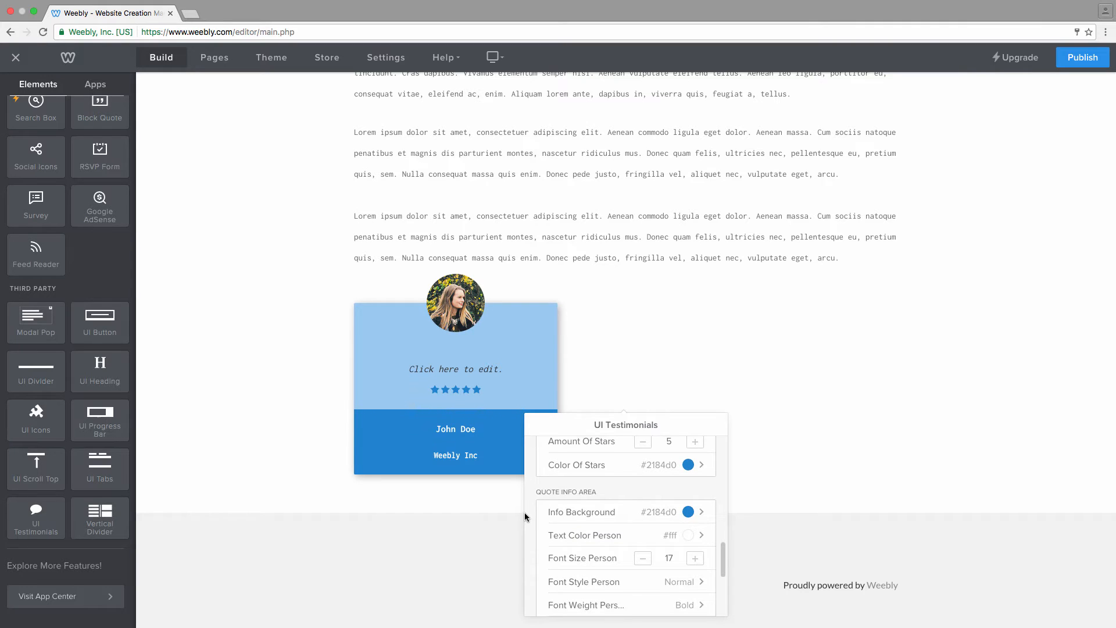
pyautogui.scroll(-1, 524, 512)
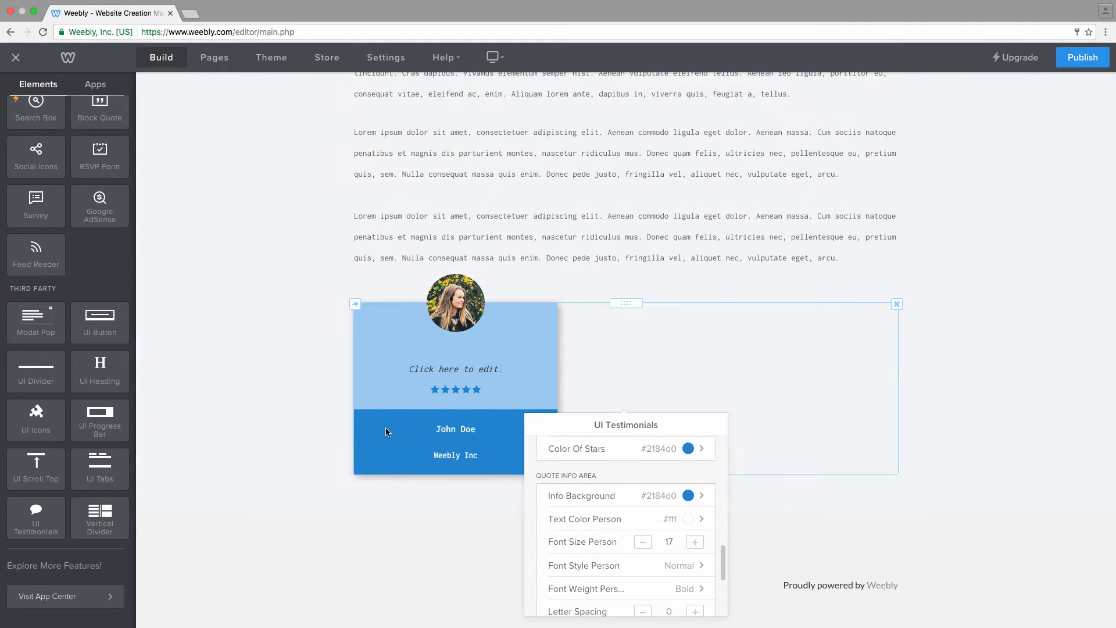
pyautogui.scroll(-1, 530, 501)
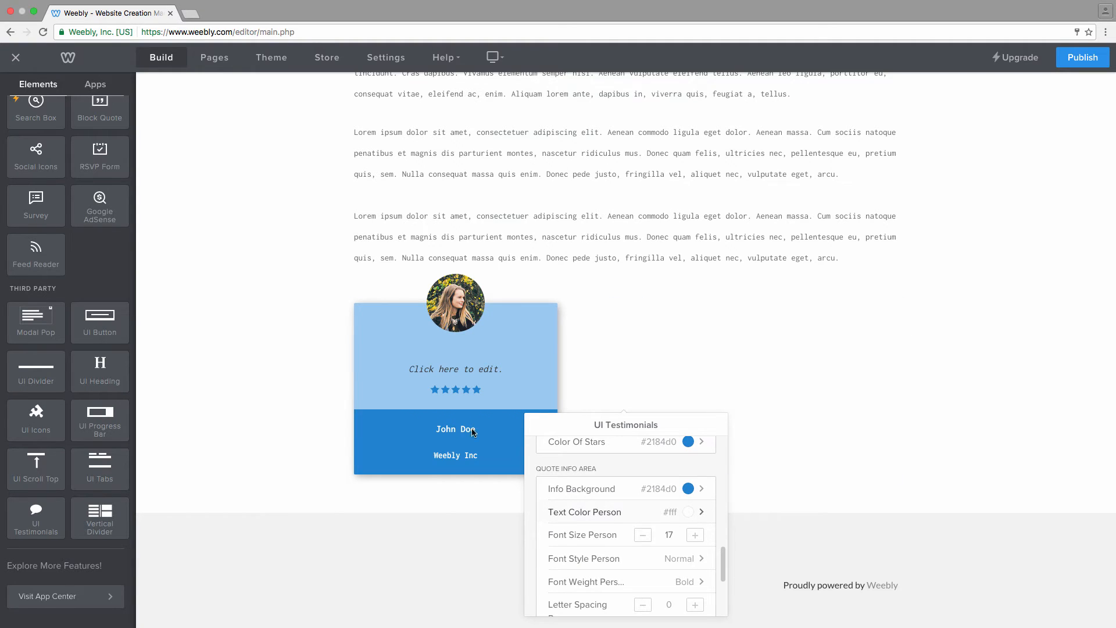
# Change the testimonial's company text color in the Quote Info Area to the dark blue #24678d.
pyautogui.scroll(-1, 530, 497)
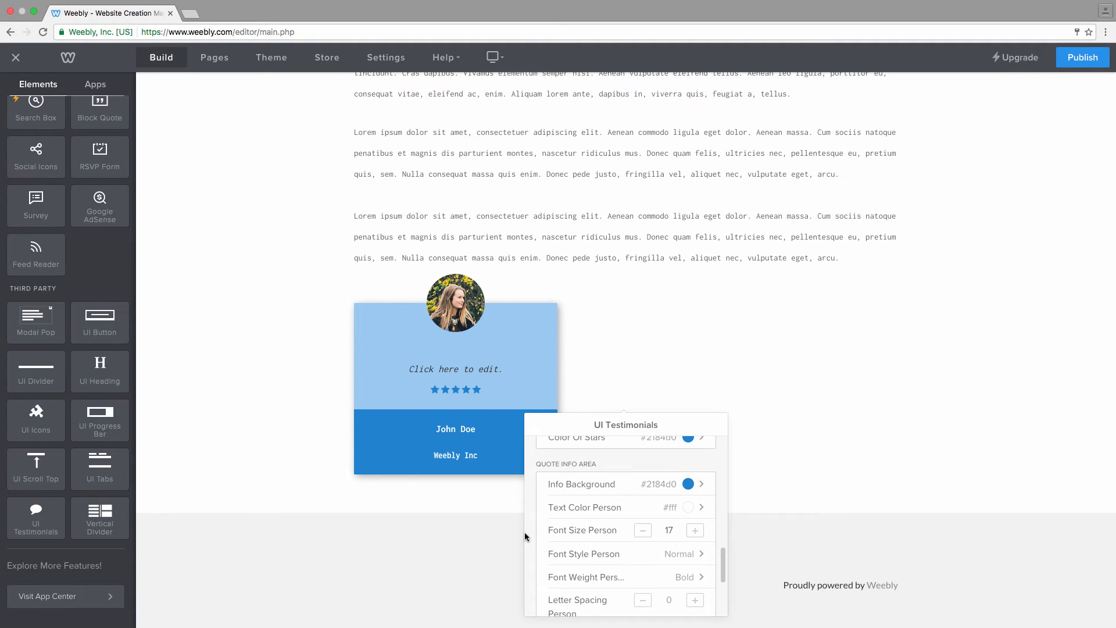
pyautogui.scroll(-3, 525, 531)
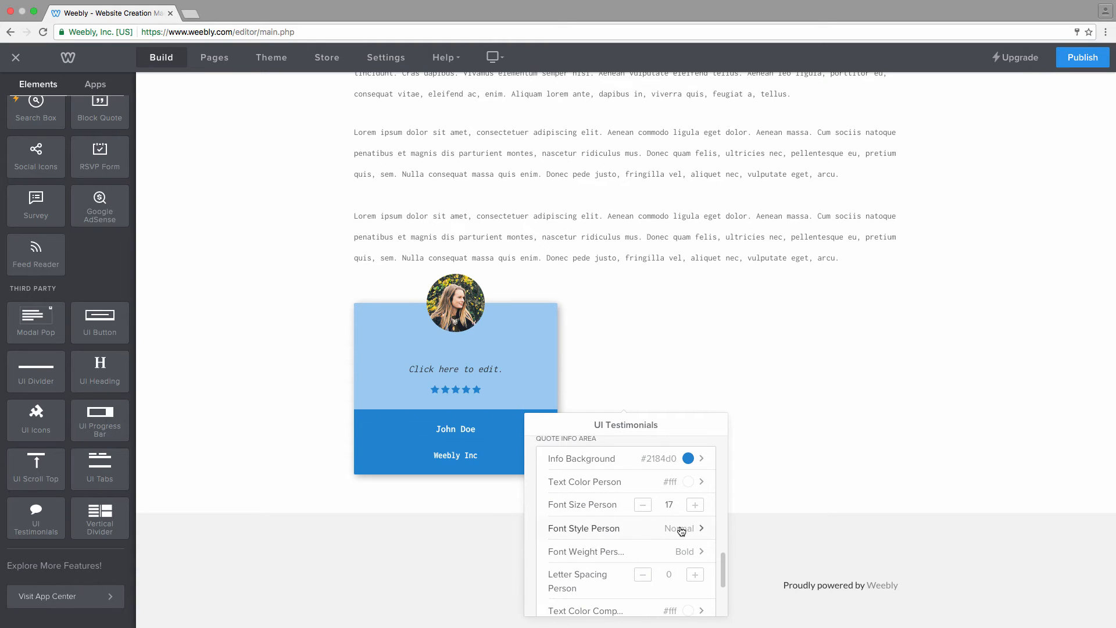
pyautogui.scroll(-2, 540, 506)
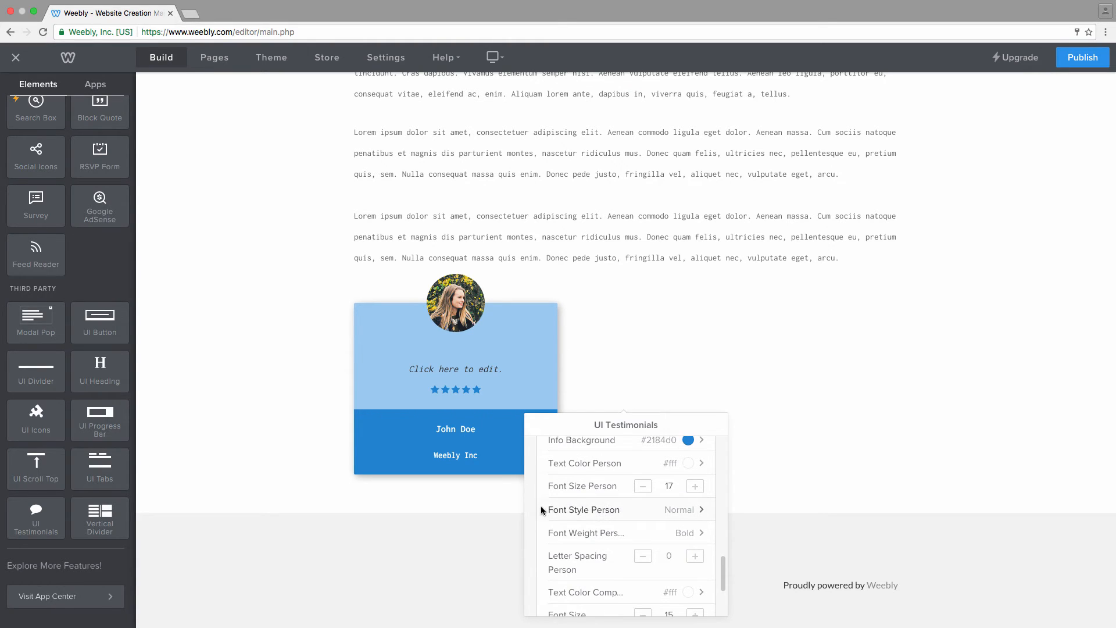
pyautogui.scroll(-2, 541, 510)
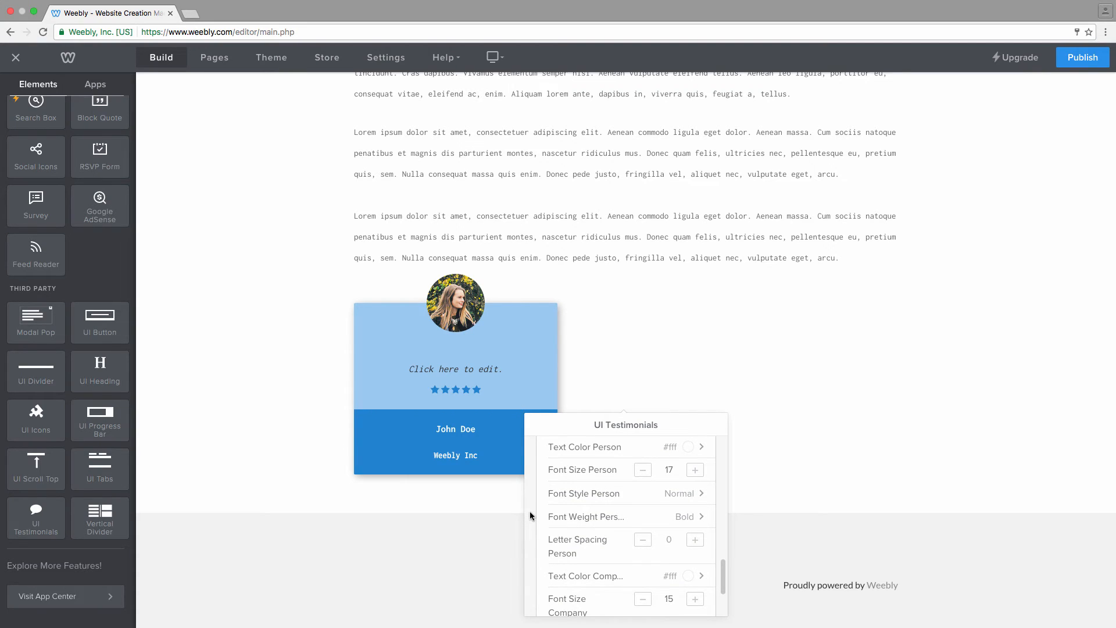
pyautogui.scroll(-1, 531, 516)
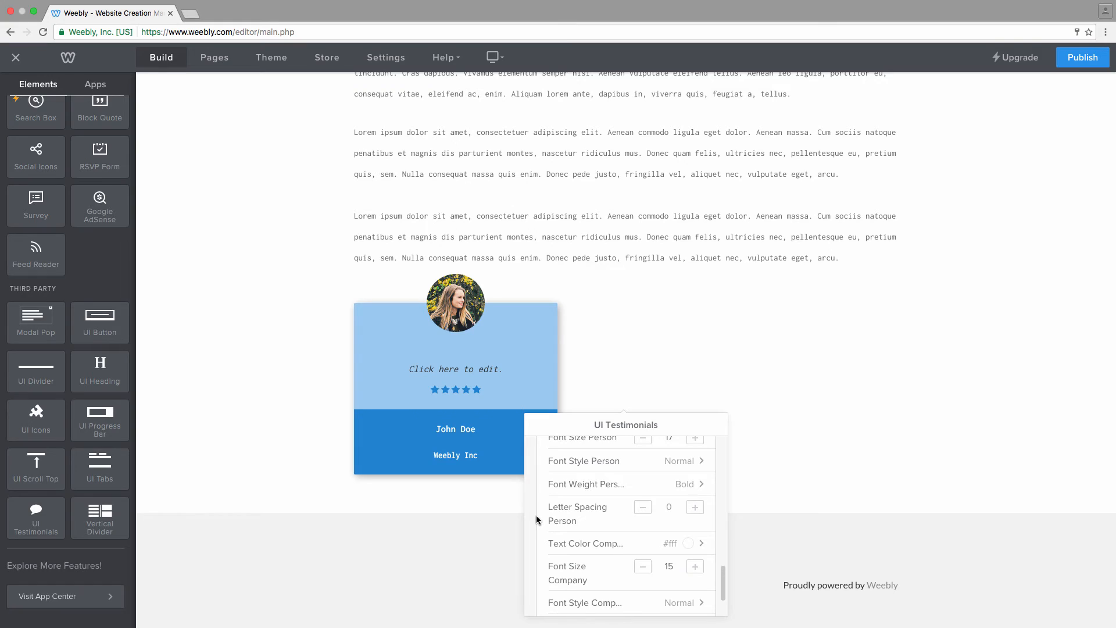
pyautogui.scroll(-1, 536, 515)
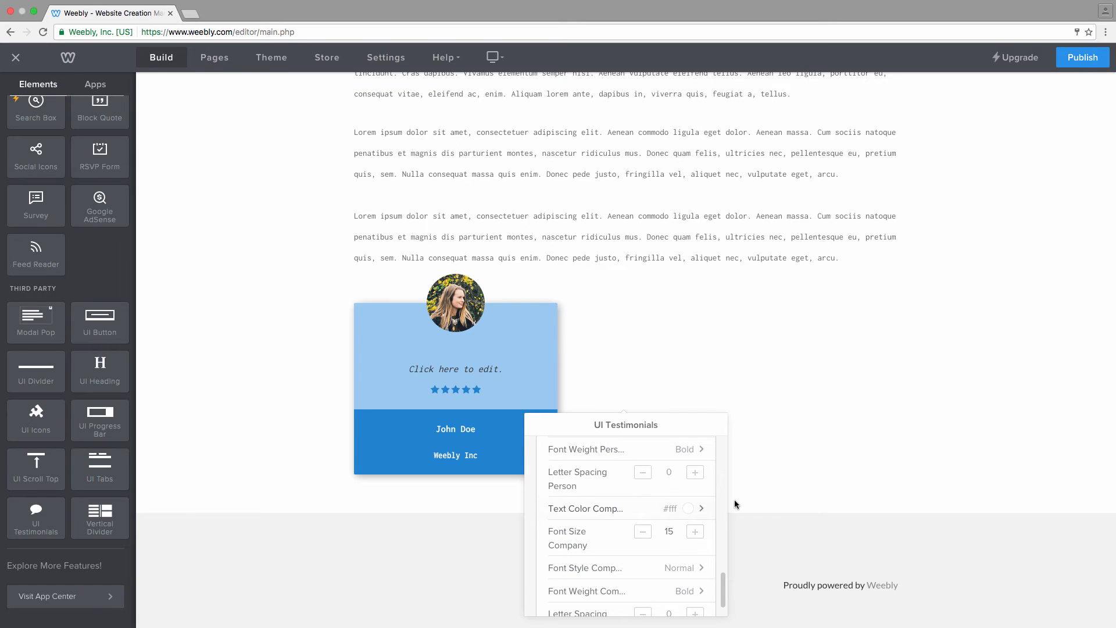
pyautogui.scroll(-1, 663, 504)
pyautogui.click(689, 493)
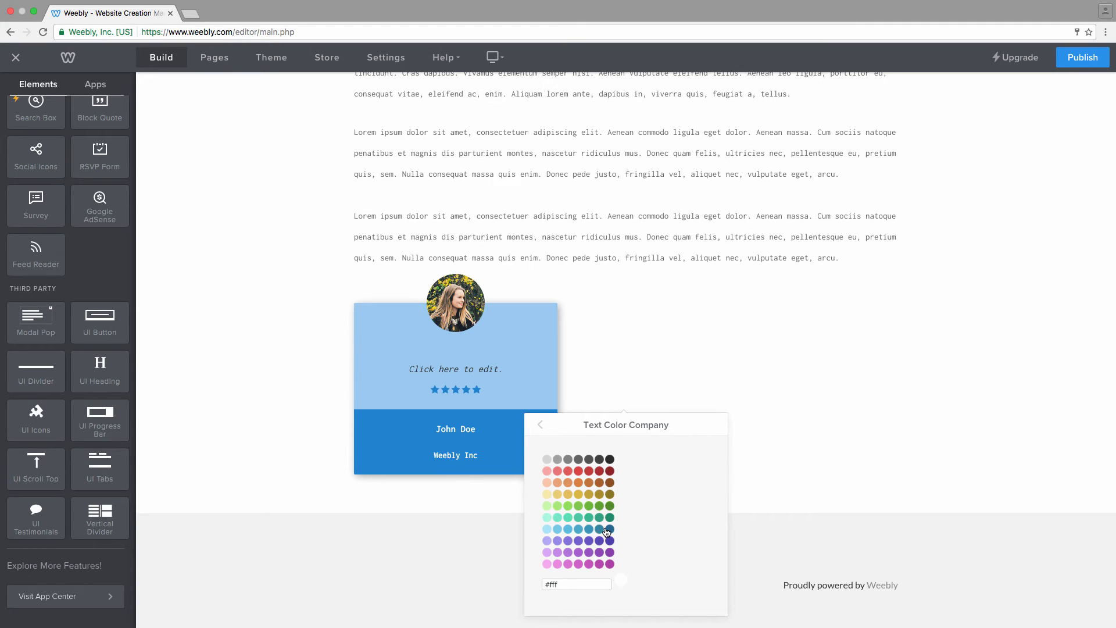
pyautogui.click(610, 529)
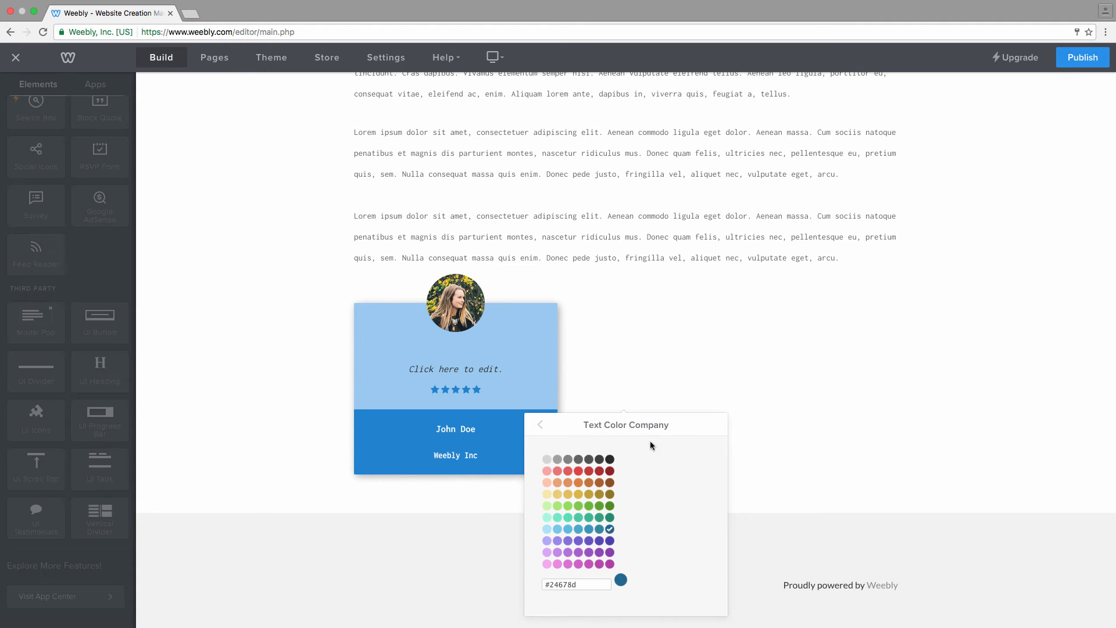
pyautogui.click(539, 429)
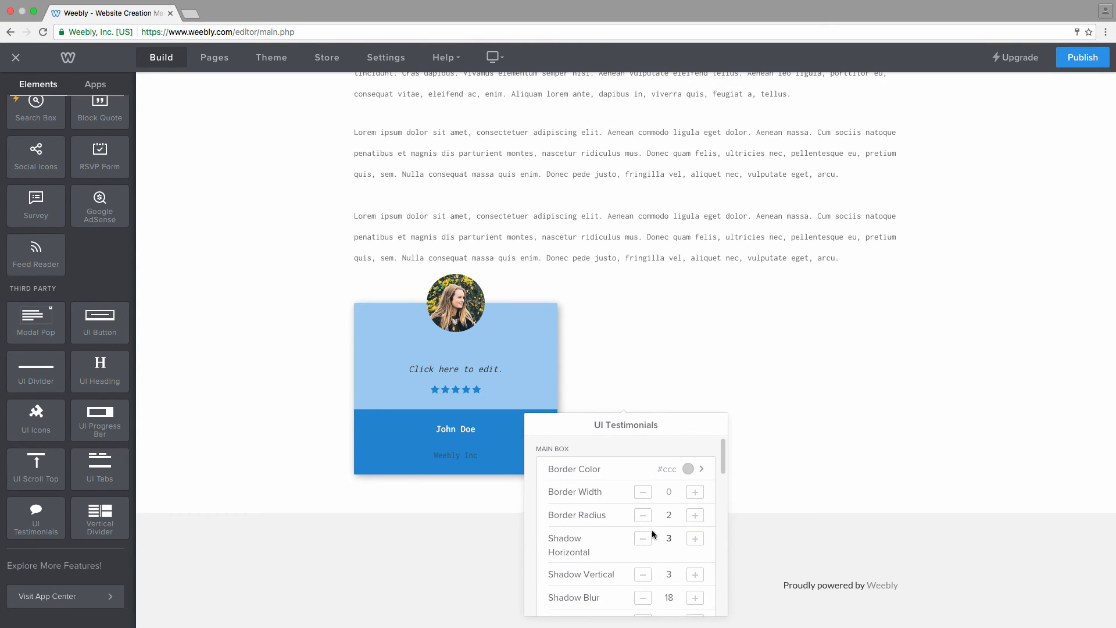
# Set the font size of the testimonial's company name to 20.
pyautogui.scroll(-3, 651, 529)
pyautogui.scroll(-10, 654, 534)
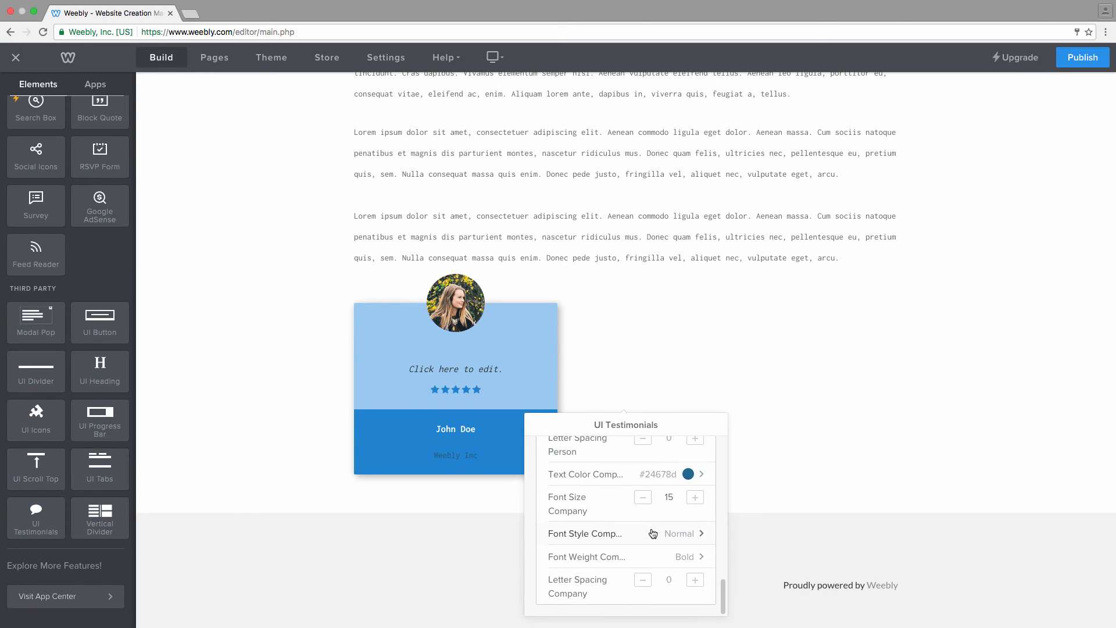
pyautogui.click(668, 497)
pyautogui.write('20')
pyautogui.press('BackSpace')
pyautogui.press('BackSpace')
pyautogui.press('BackSpace')
pyautogui.press('BackSpace')
pyautogui.write('20')
pyautogui.click(528, 495)
# Try the Normal and Light font weights on the testimonial's company name and switch it back to Bold.
pyautogui.click(681, 557)
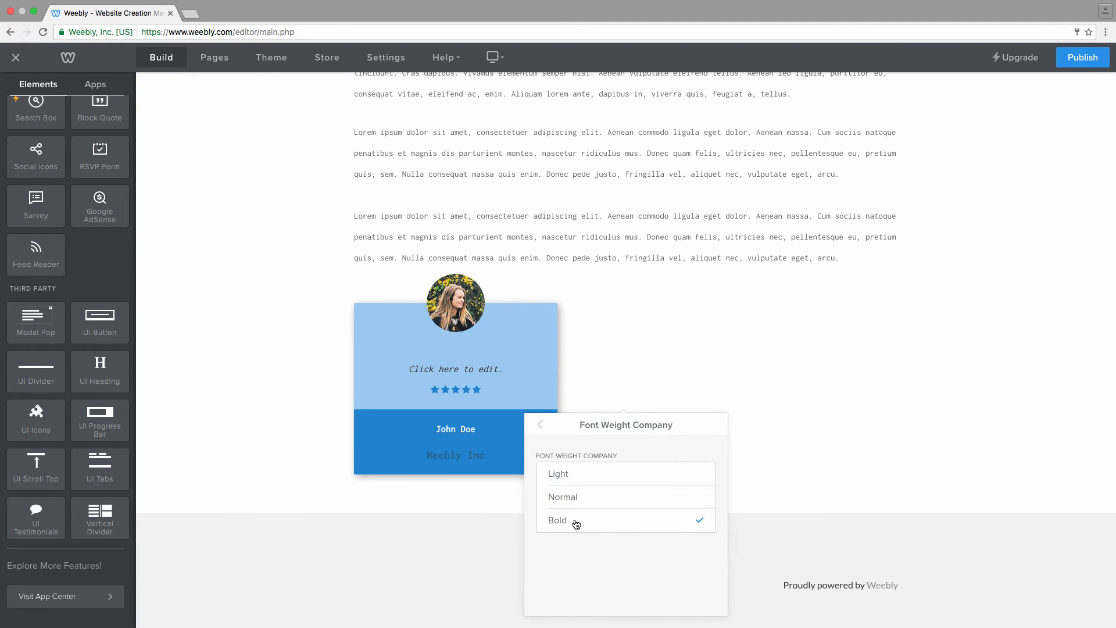
pyautogui.click(591, 498)
pyautogui.click(575, 474)
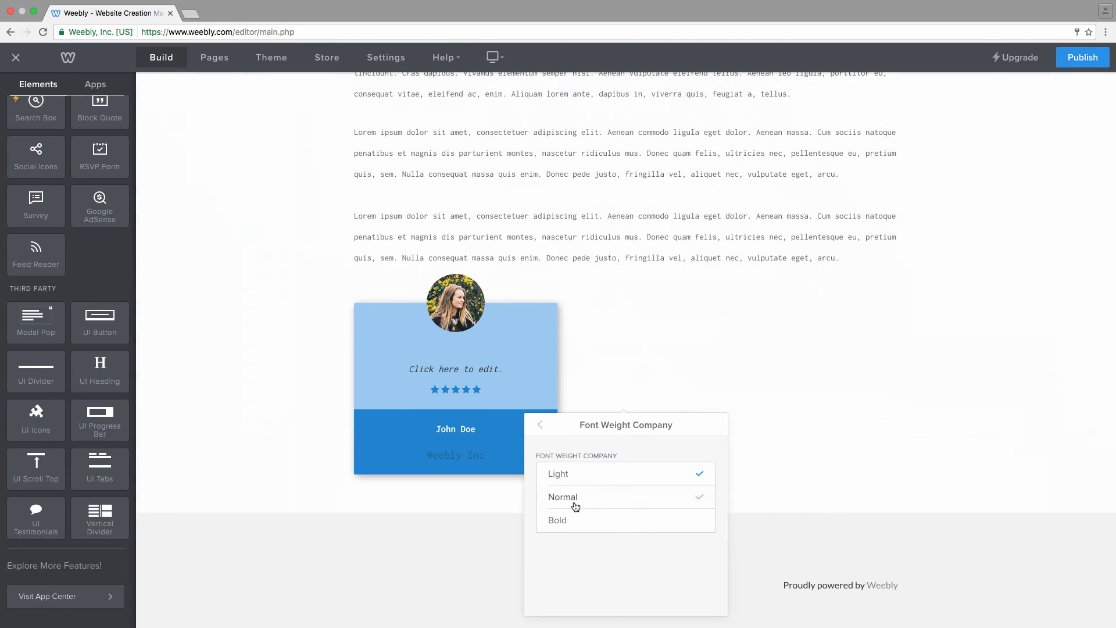
pyautogui.click(568, 521)
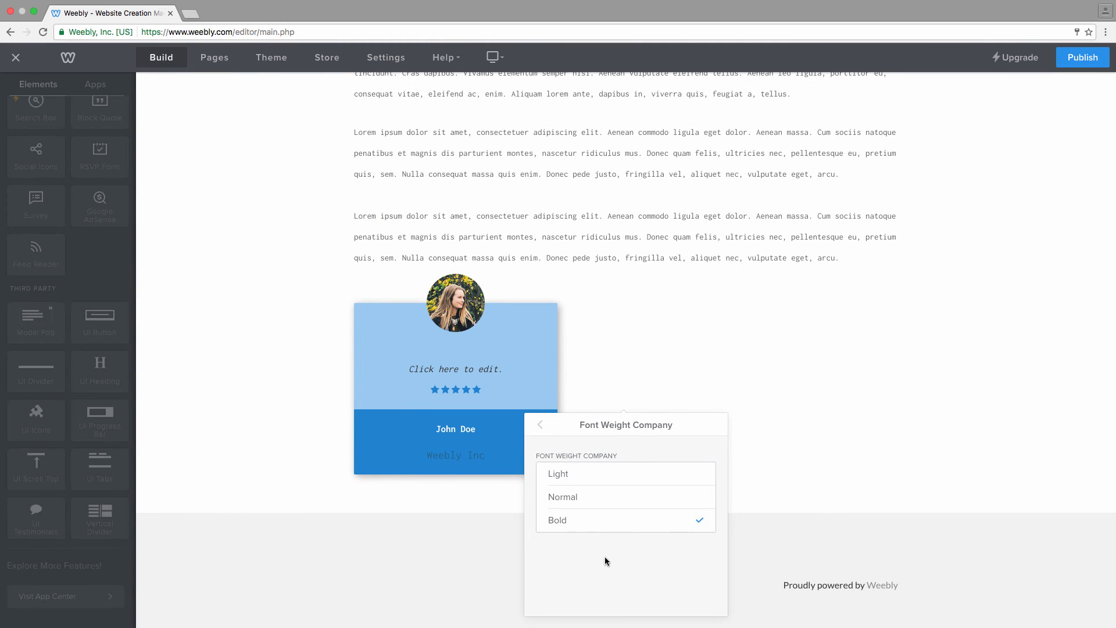
pyautogui.click(539, 424)
# Set the letter spacing of the company name to 2 and move the settings window clear of the testimonial card.
pyautogui.scroll(-10, 575, 516)
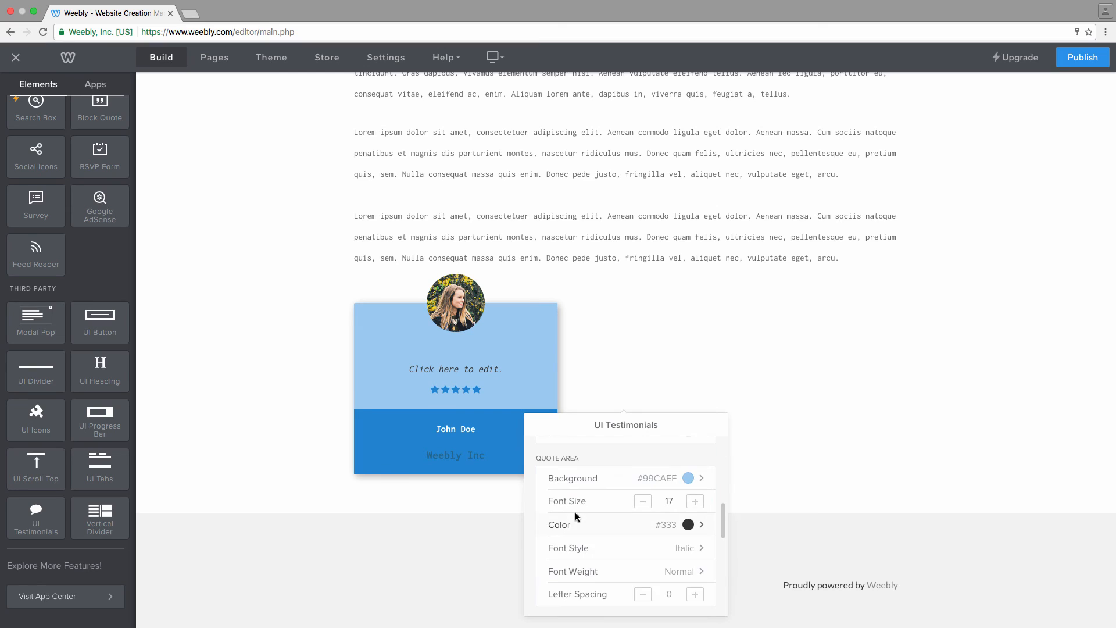
pyautogui.scroll(-4, 575, 512)
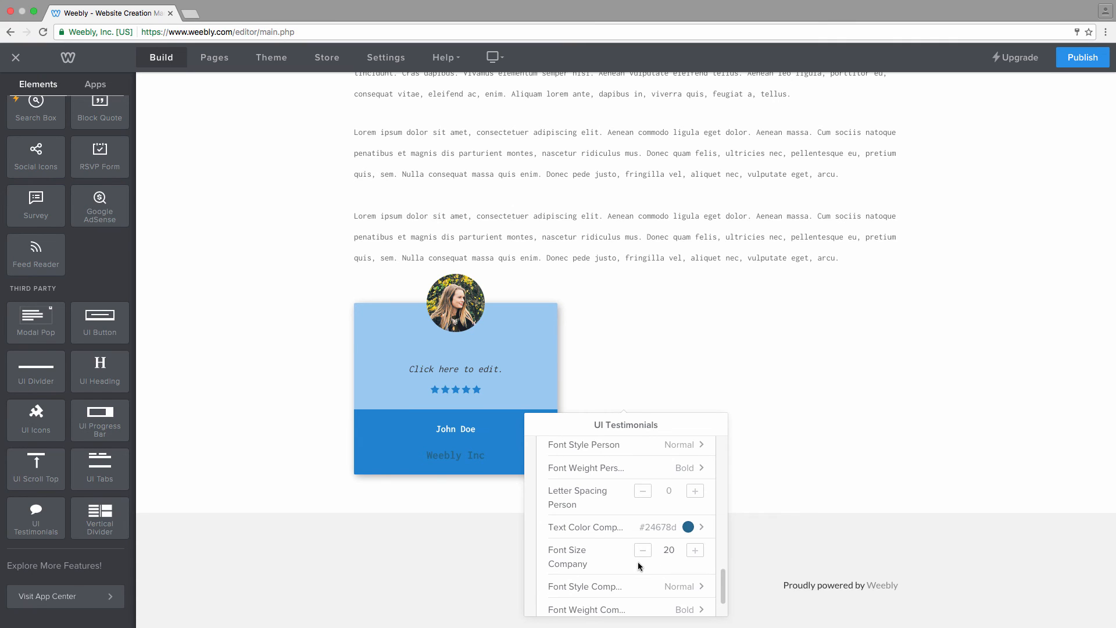
pyautogui.scroll(-2, 639, 563)
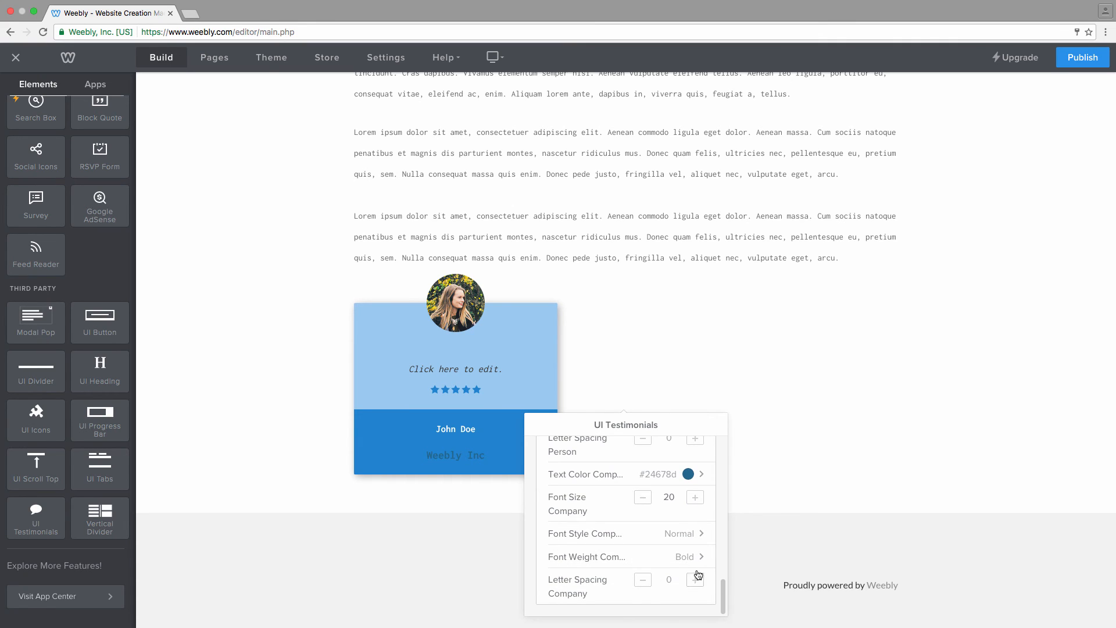
pyautogui.click(695, 579)
pyautogui.click(696, 579)
pyautogui.moveTo(561, 419); pyautogui.dragTo(642, 402)
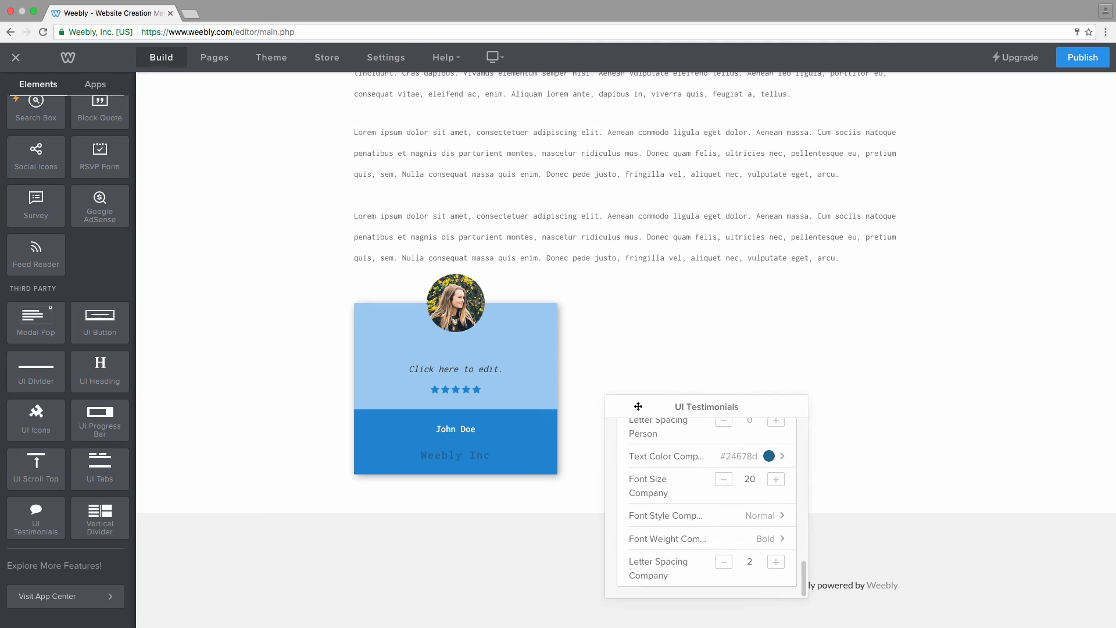
# Fill the testimonial's quote area with two lines reading "And add your quote" and "or other titles".
pyautogui.click(464, 371)
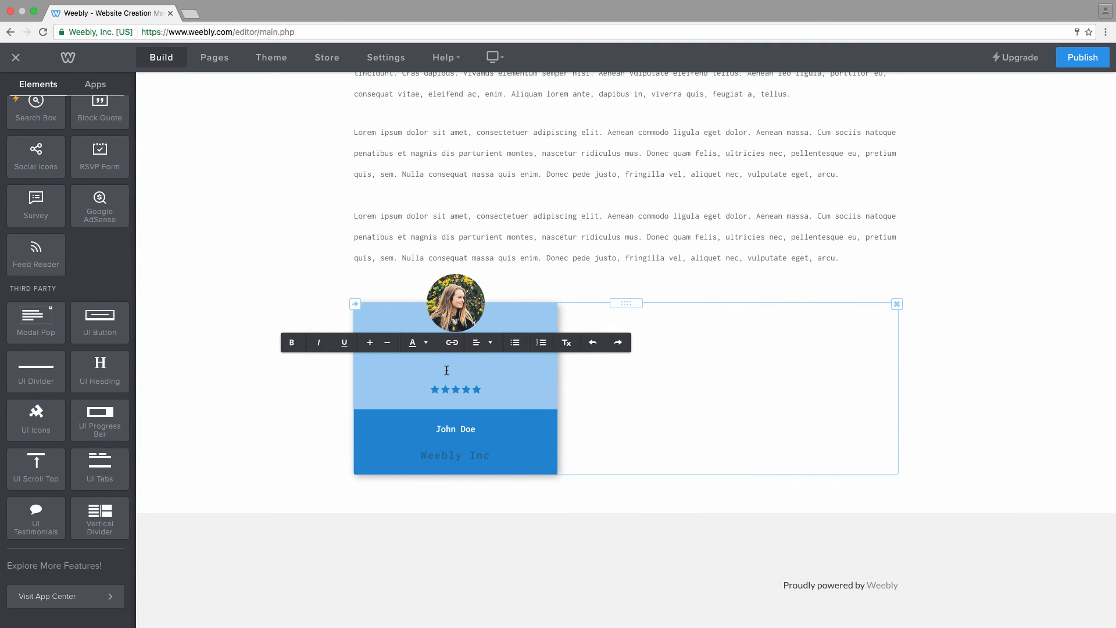
pyautogui.write('And add your quote')
pyautogui.press('Return')
pyautogui.write('or ')
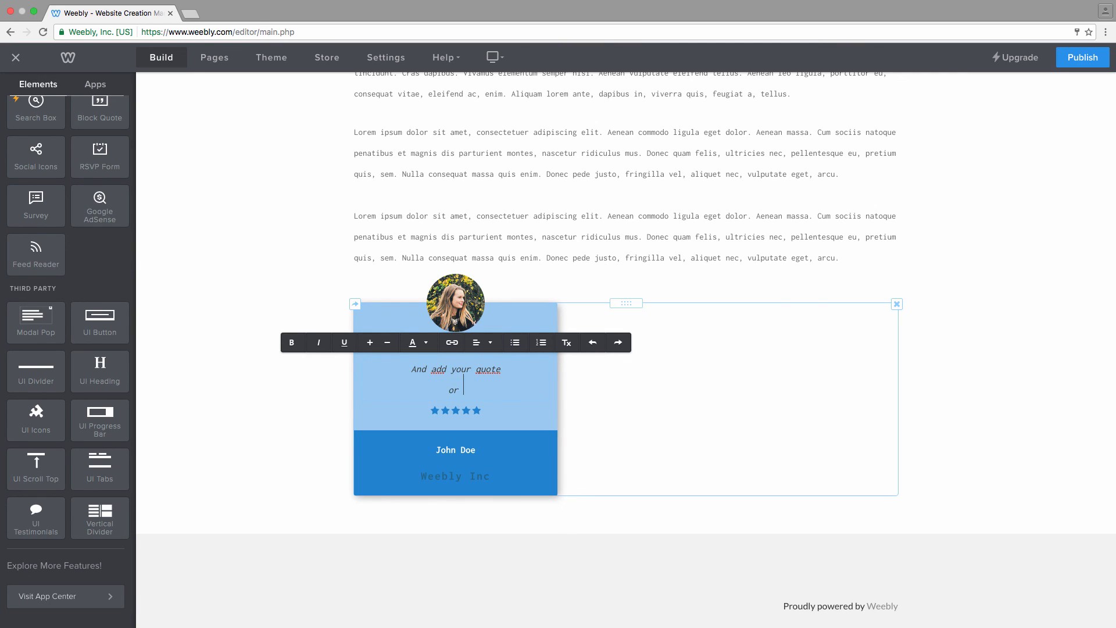
pyautogui.write('other titles')
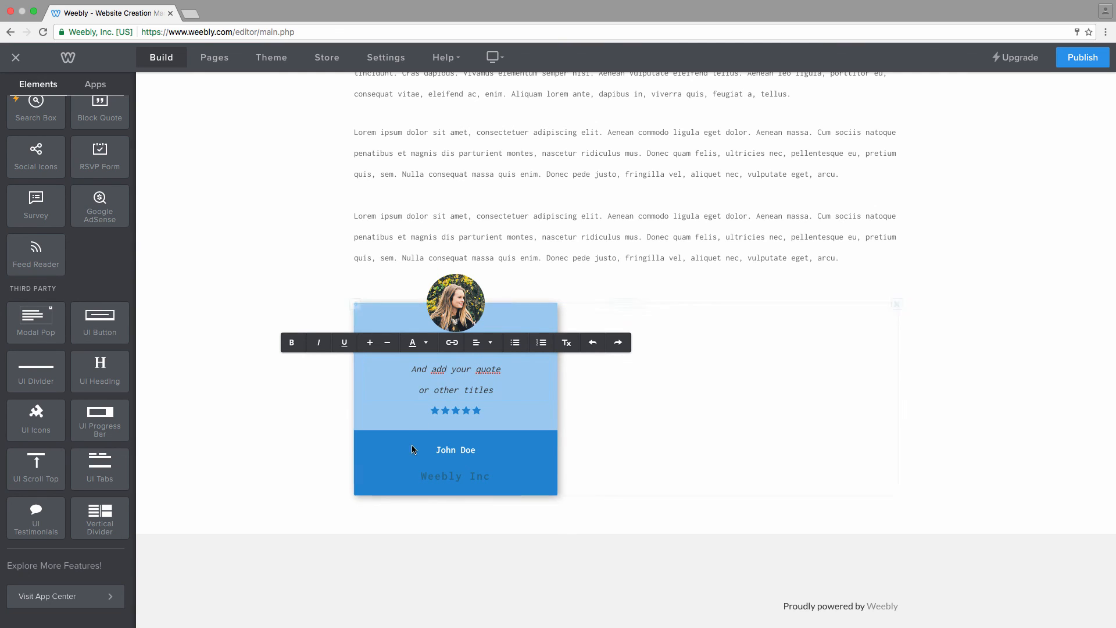
# Replace the placeholder person's name on the testimonial with "Quote person 1".
pyautogui.click(450, 454)
pyautogui.click(450, 452)
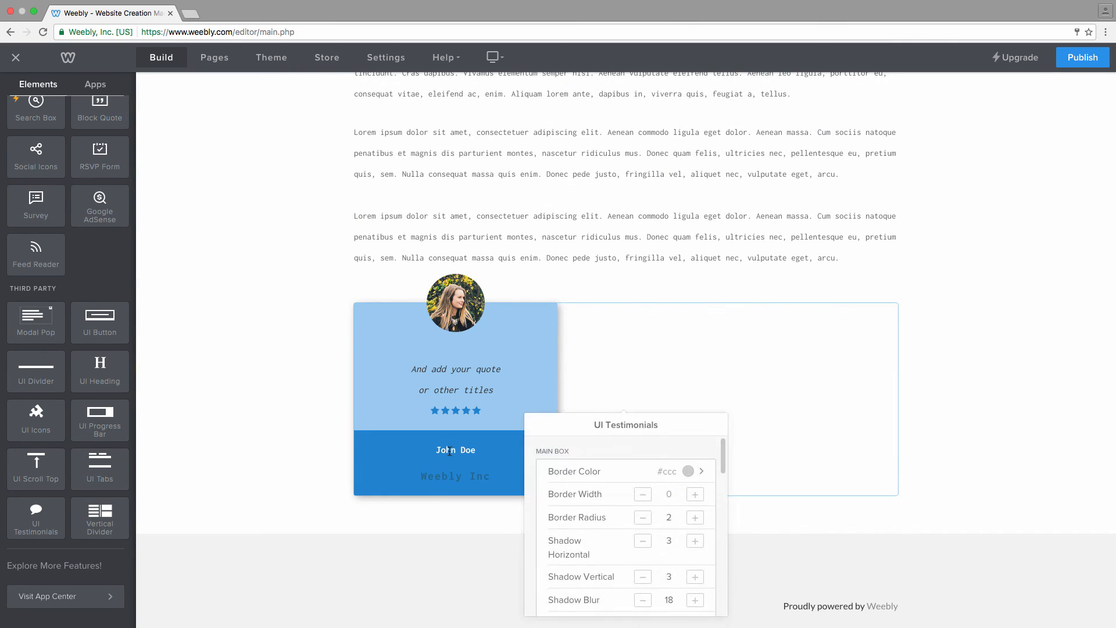
pyautogui.click(449, 451)
pyautogui.write('Quote perso')
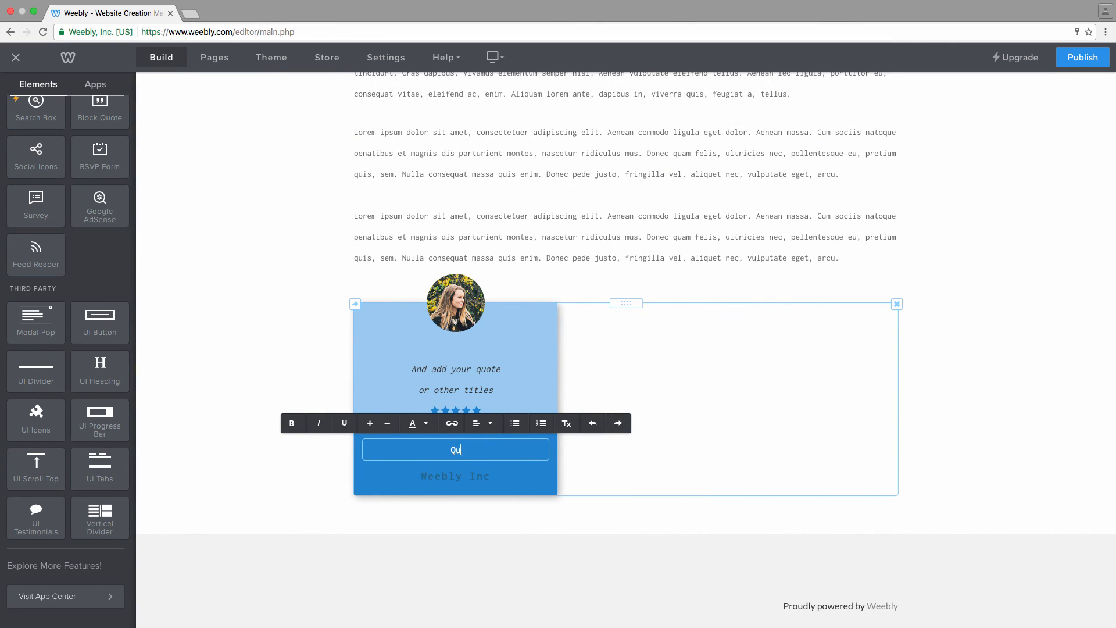
pyautogui.write('n 1')
# Replace the company name "Weebly Inc" on the testimonial with "Awesome company" and finish text editing.
pyautogui.click(444, 489)
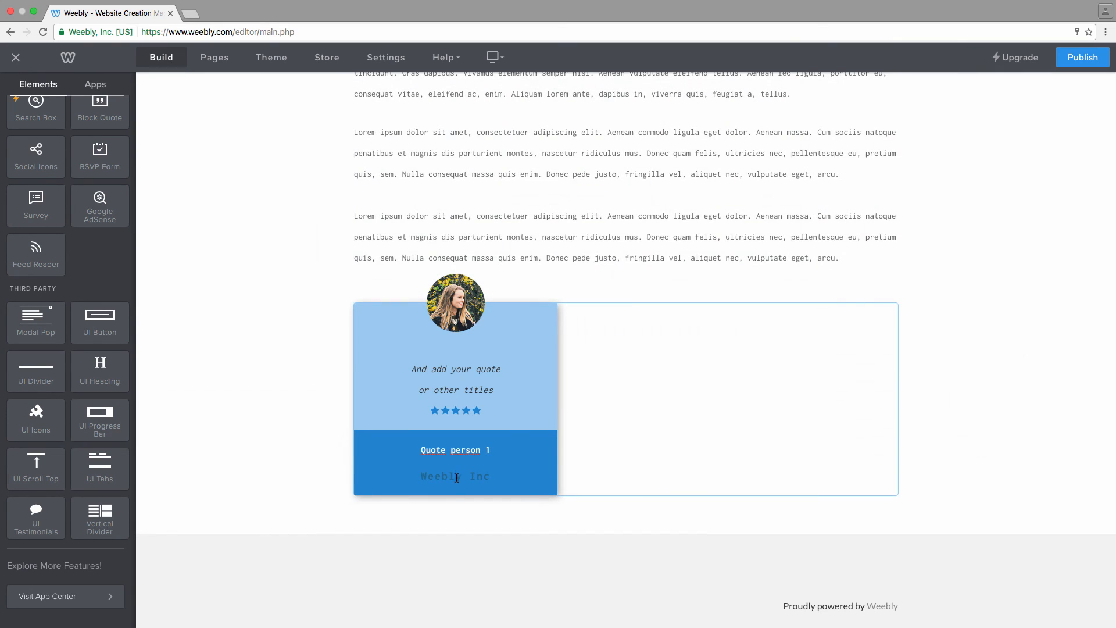
pyautogui.click(451, 477)
pyautogui.write('Aw')
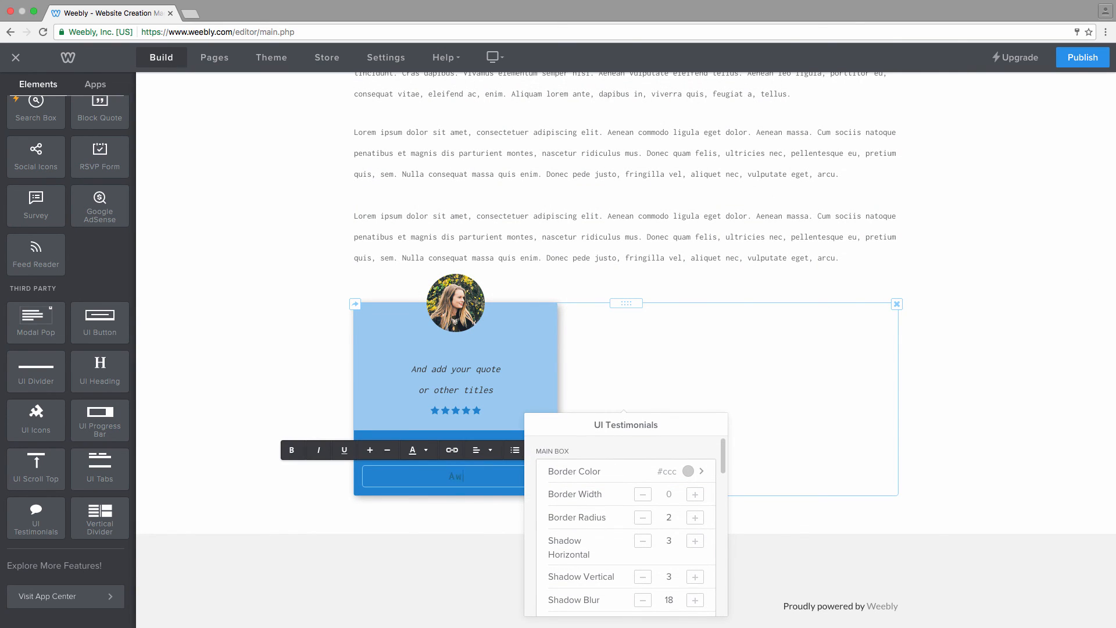
pyautogui.write('esome company')
pyautogui.click(266, 396)
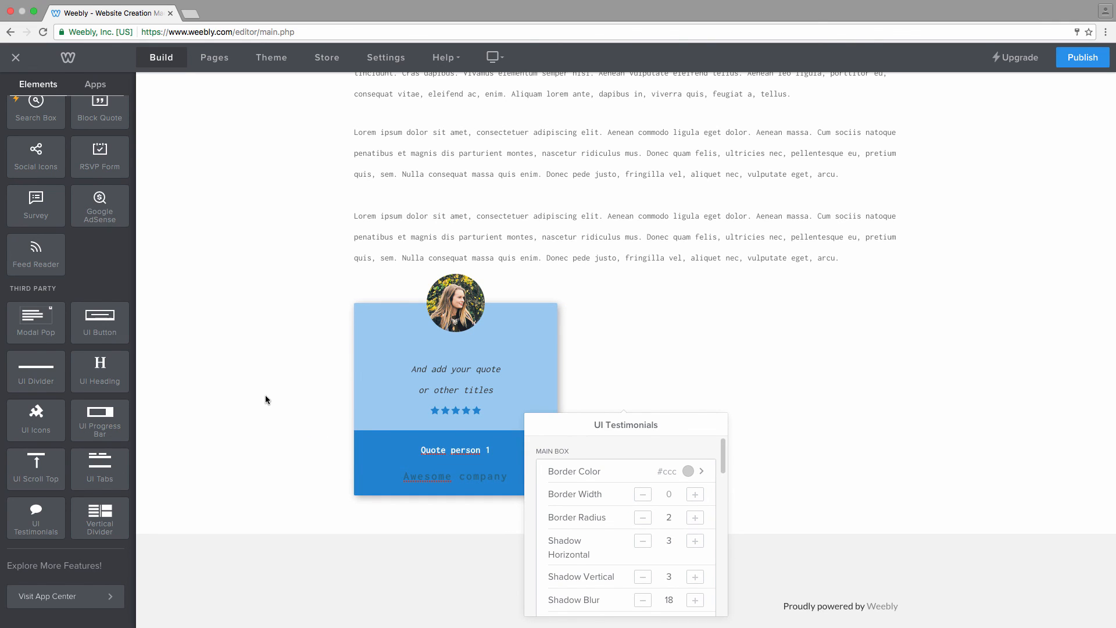